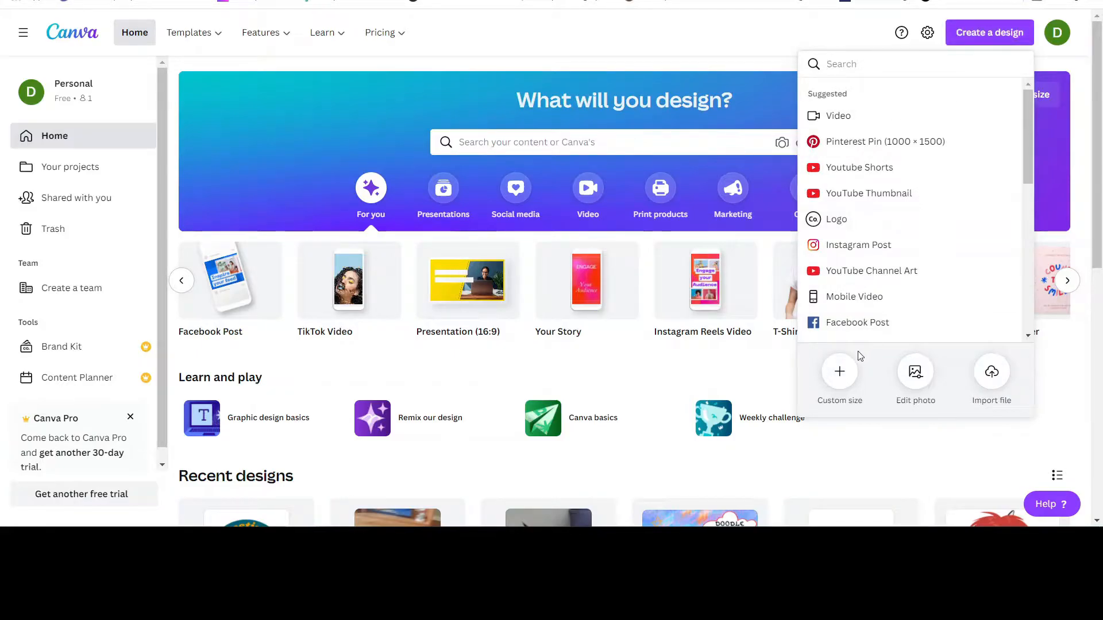
Create a new blank design with a custom size of 4500 × 5400 px
{"action": "left_click", "coordinate": [839, 380]}
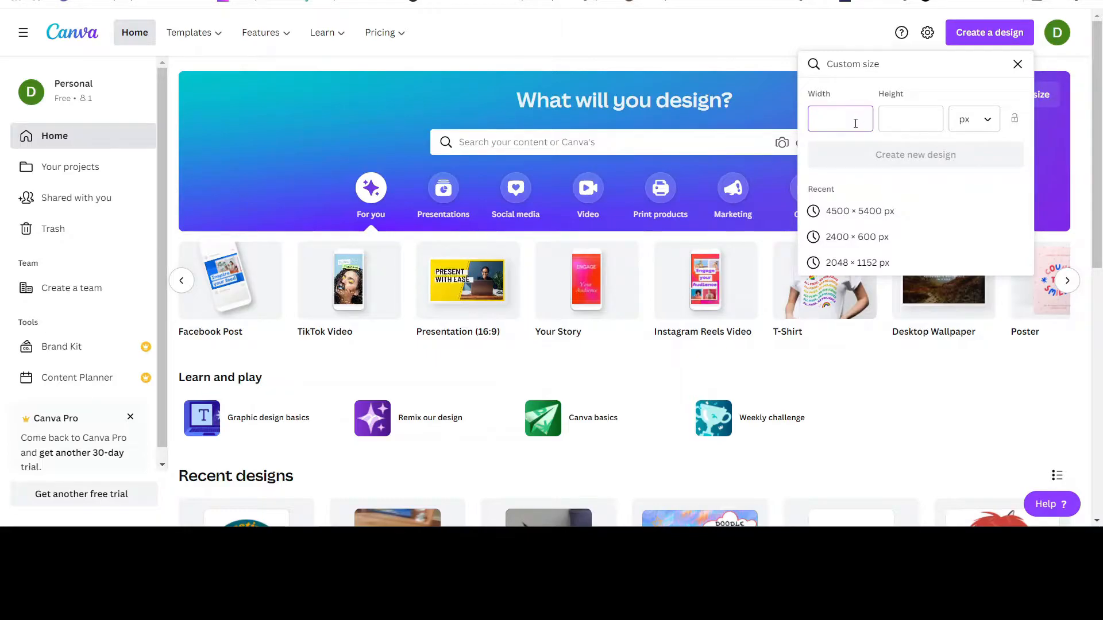
{"action": "type", "text": "45"}
{"action": "left_click", "coordinate": [898, 119]}
{"action": "type", "text": "5400"}
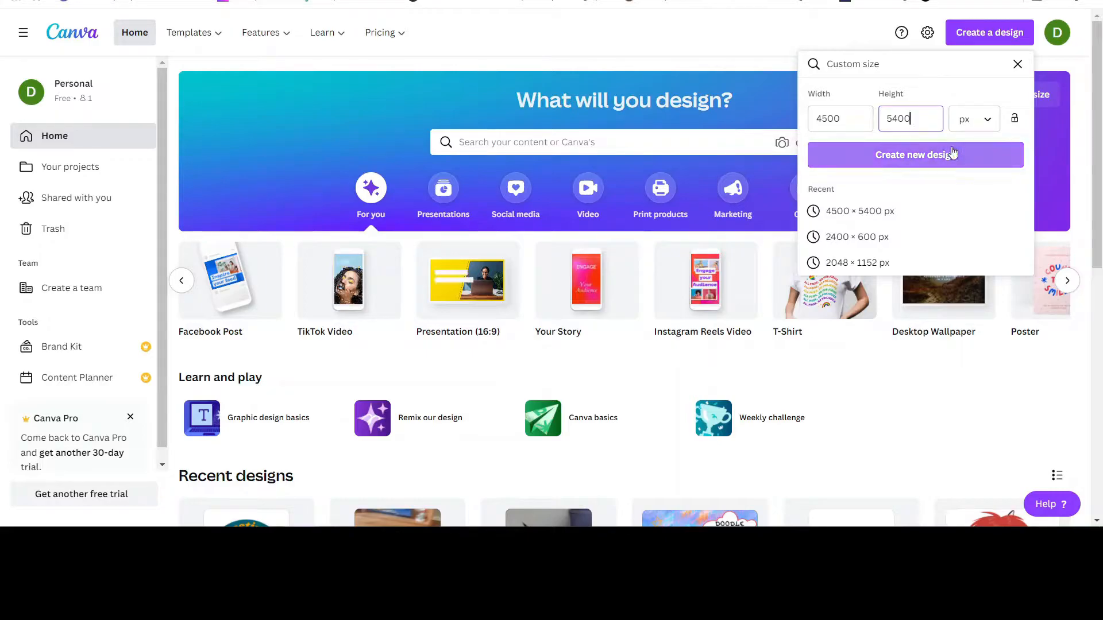
{"action": "left_click", "coordinate": [928, 160]}
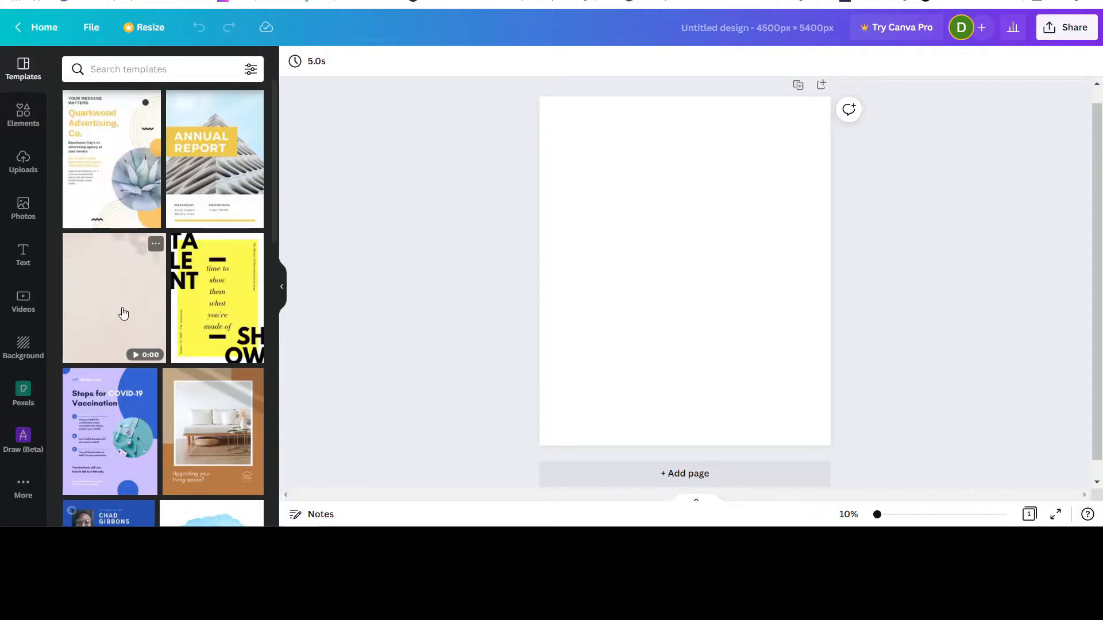
Browse the suggested templates for design ideas
{"action": "scroll", "coordinate": [123, 310], "scroll_direction": "down", "scroll_amount": 2}
{"action": "scroll", "coordinate": [132, 307], "scroll_direction": "down", "scroll_amount": 10}
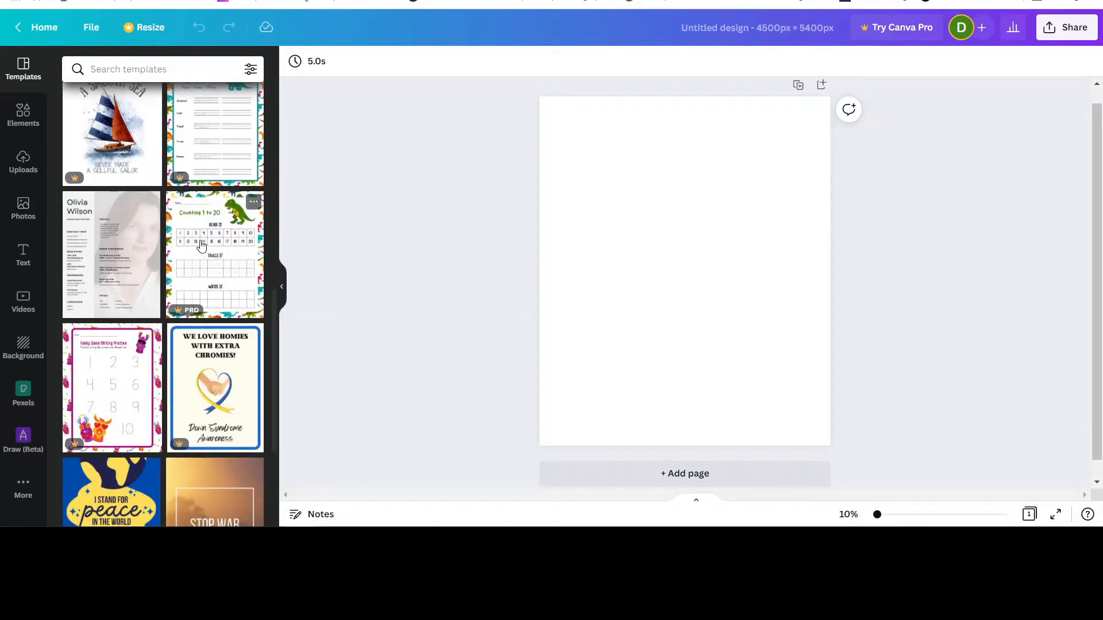
{"action": "scroll", "coordinate": [201, 246], "scroll_direction": "down", "scroll_amount": 3}
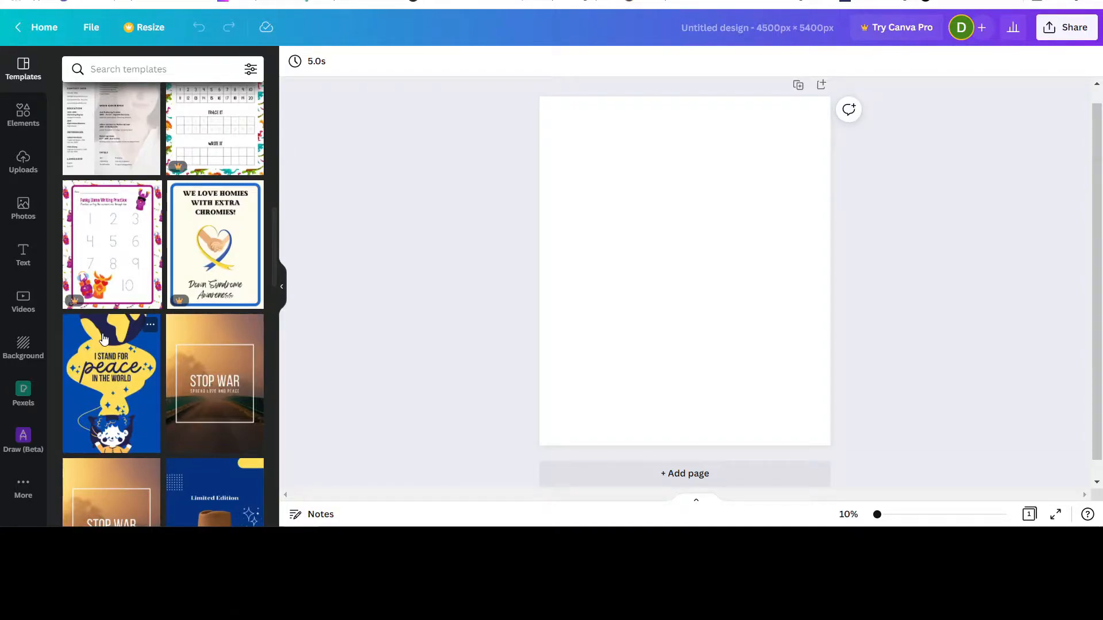
{"action": "scroll", "coordinate": [104, 342], "scroll_direction": "down", "scroll_amount": 3}
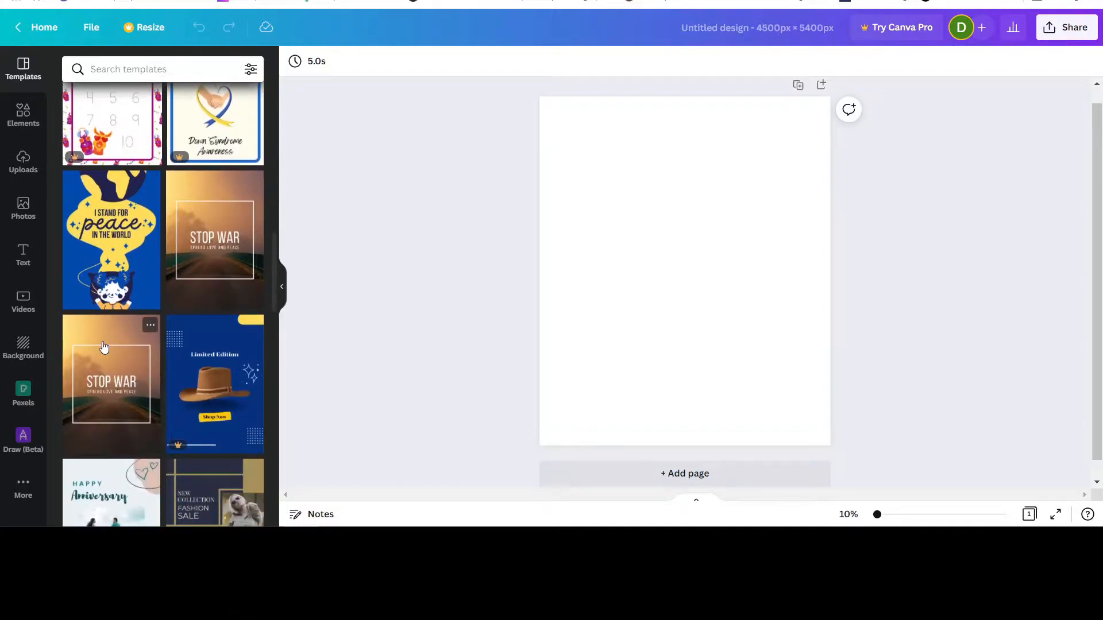
{"action": "scroll", "coordinate": [118, 279], "scroll_direction": "up", "scroll_amount": 3}
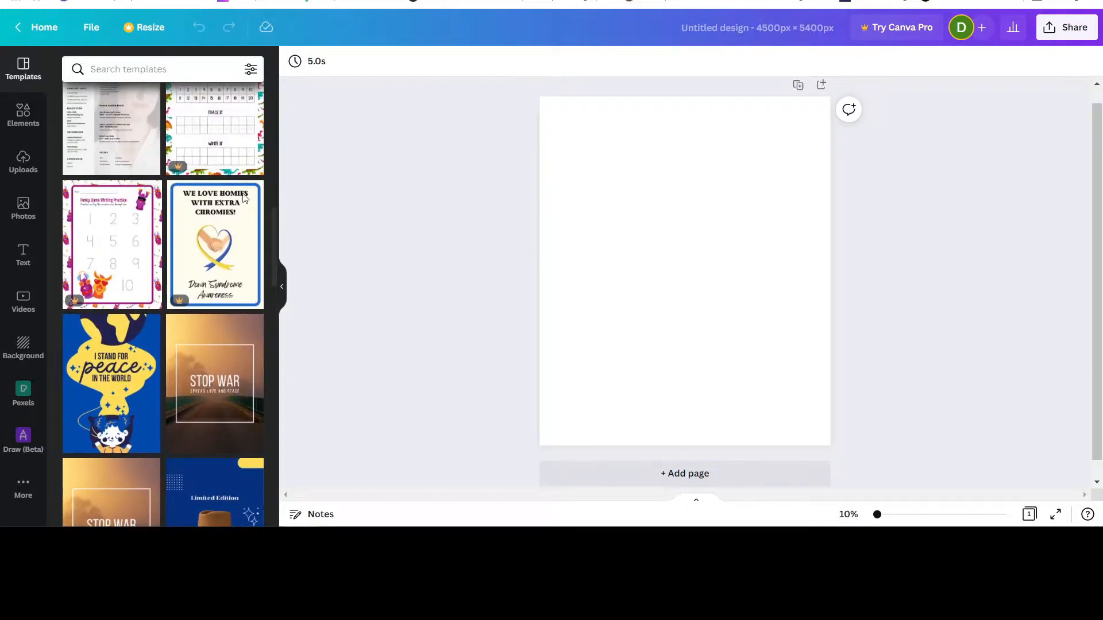
Open the text options and try to add the "HELLO darling" text style to the page
{"action": "left_click", "coordinate": [24, 266]}
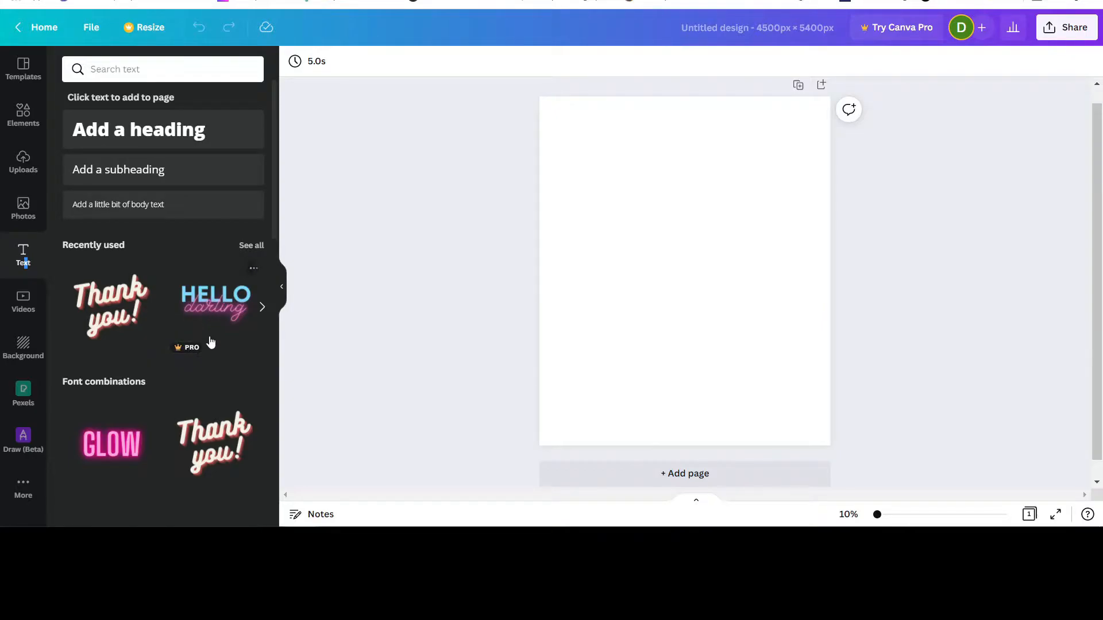
{"action": "left_click", "coordinate": [210, 319]}
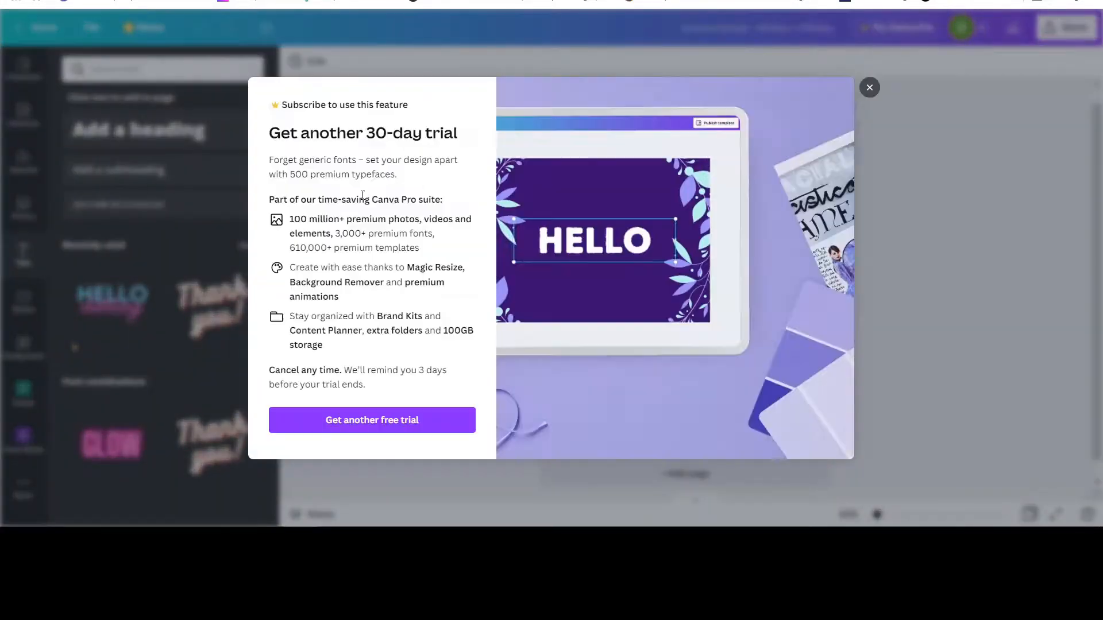
{"action": "left_click", "coordinate": [870, 87]}
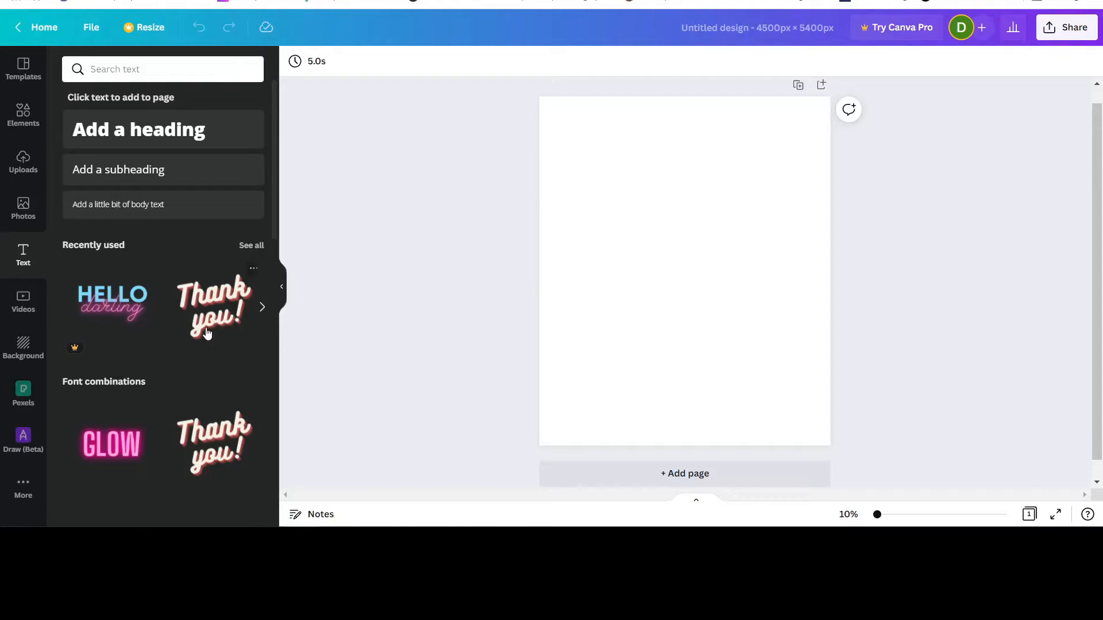
Browse the ready-made font combinations for text
{"action": "scroll", "coordinate": [208, 328], "scroll_direction": "down", "scroll_amount": 3}
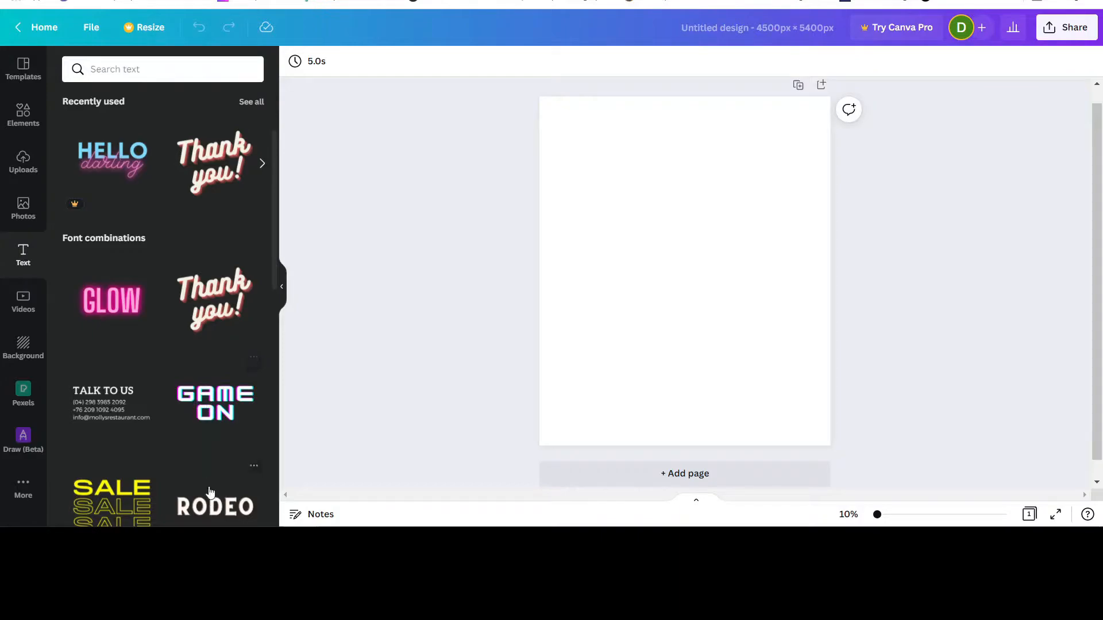
{"action": "scroll", "coordinate": [210, 500], "scroll_direction": "down", "scroll_amount": 5}
{"action": "scroll", "coordinate": [207, 239], "scroll_direction": "down", "scroll_amount": 4}
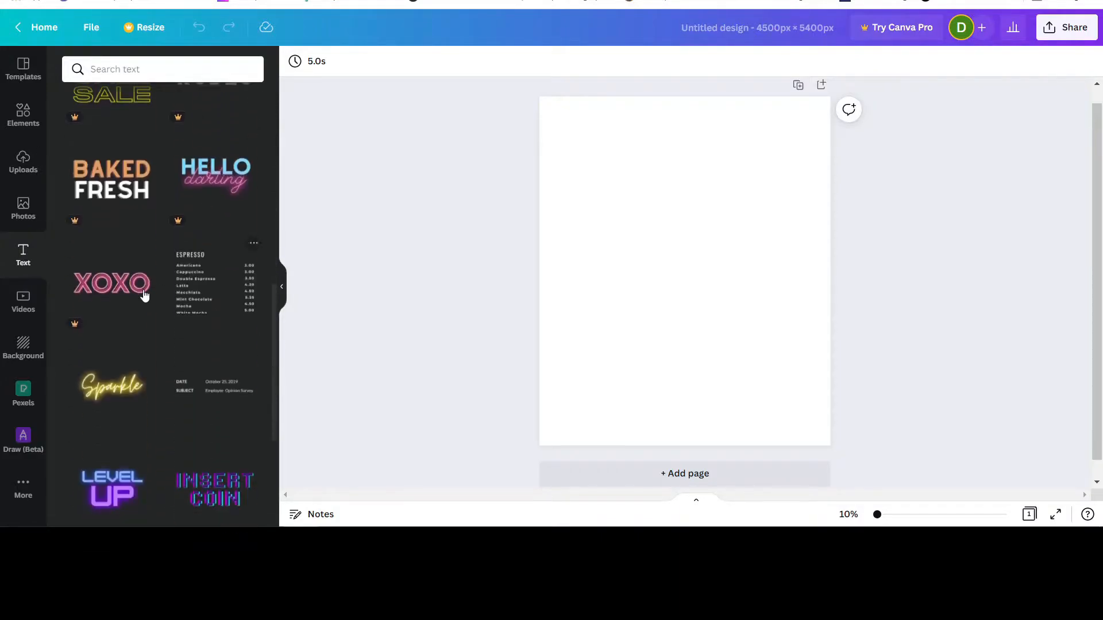
{"action": "scroll", "coordinate": [190, 381], "scroll_direction": "down", "scroll_amount": 3}
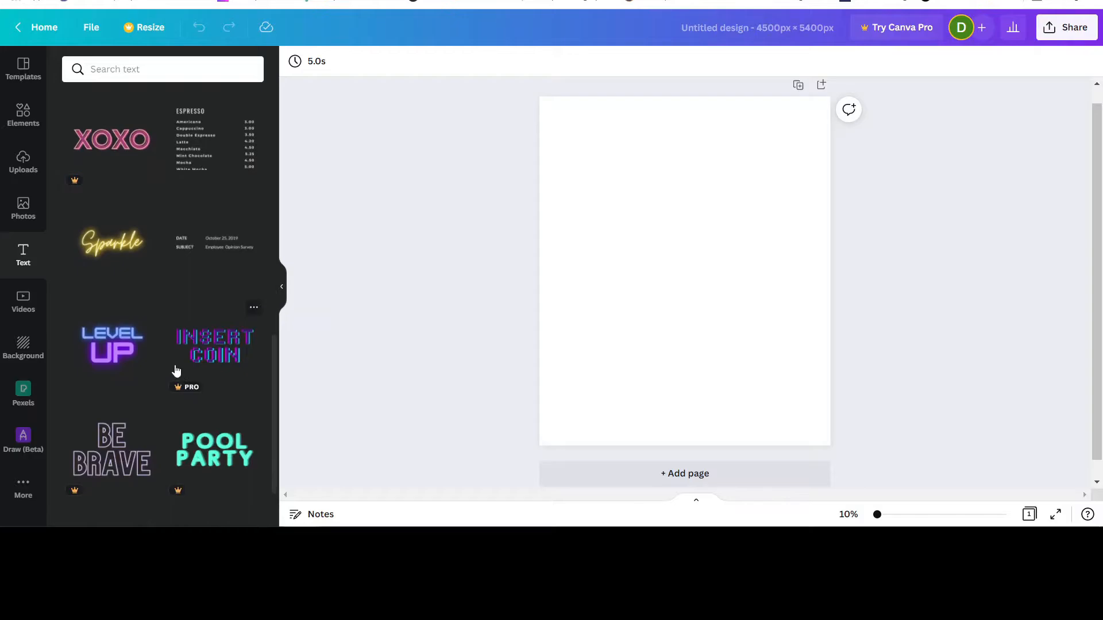
{"action": "scroll", "coordinate": [153, 274], "scroll_direction": "down", "scroll_amount": 2}
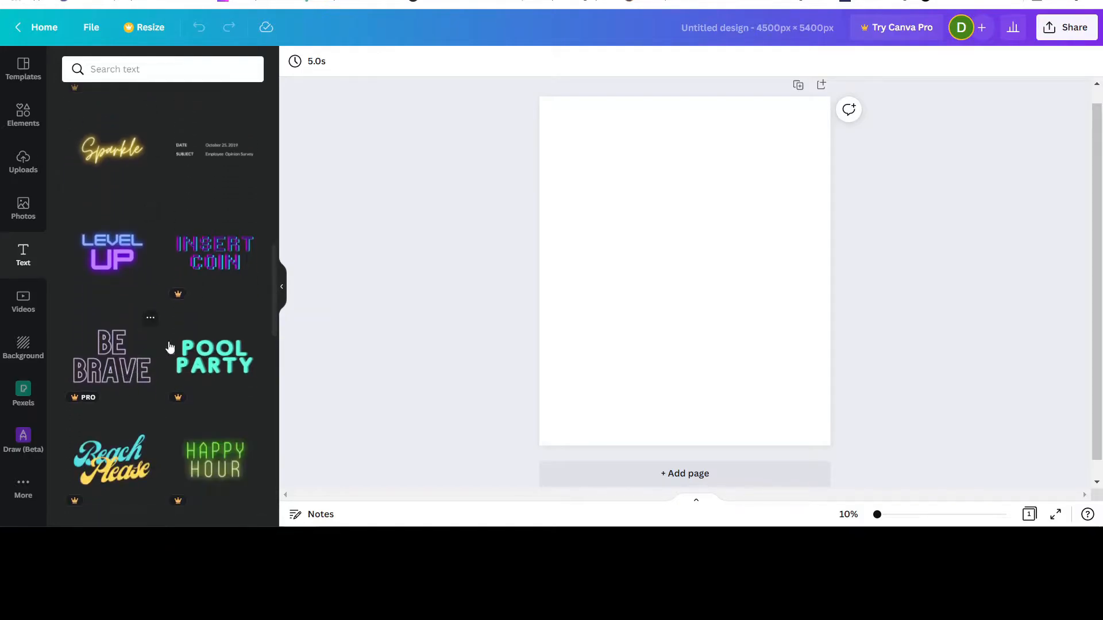
{"action": "scroll", "coordinate": [211, 369], "scroll_direction": "up", "scroll_amount": 5}
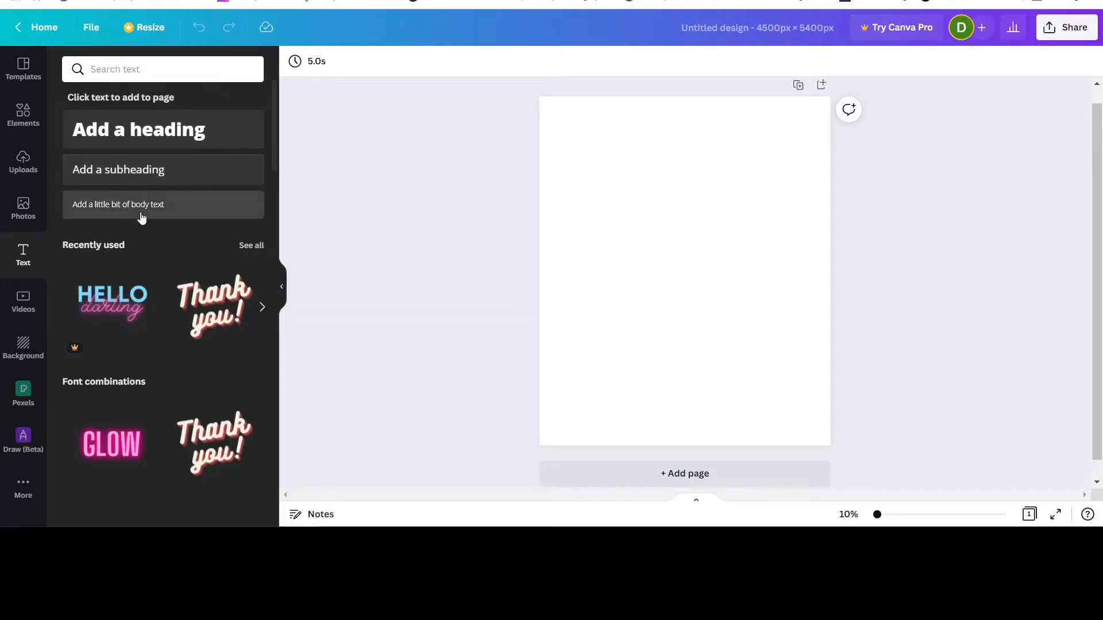
Add a heading reading "Peace" to the page and move it slightly down to the page's middle
{"action": "left_click", "coordinate": [119, 131]}
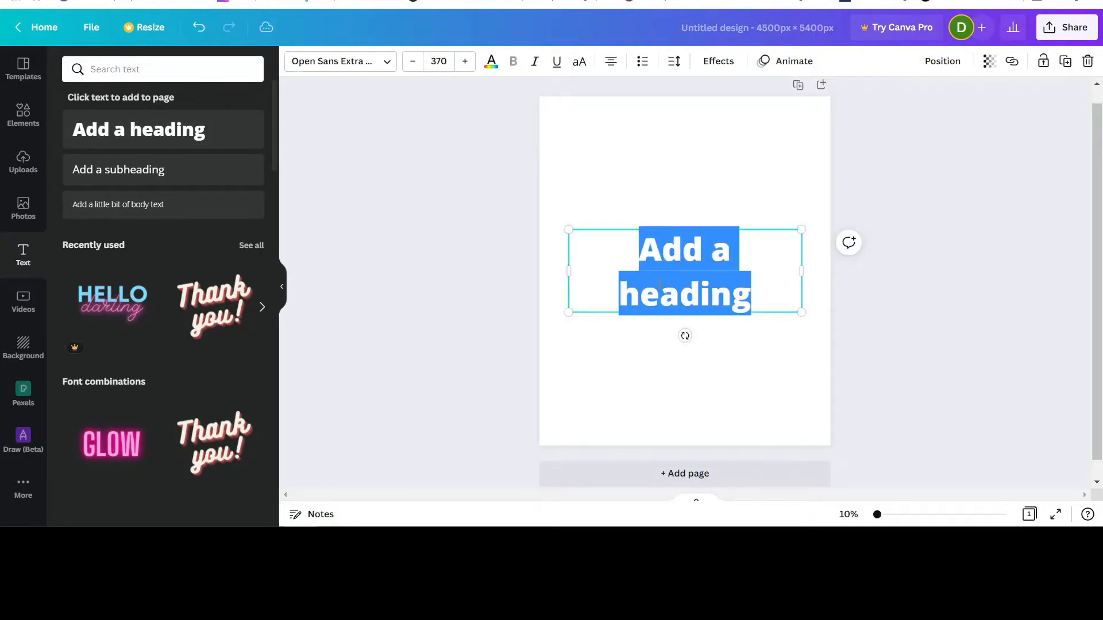
{"action": "type", "text": "Peace"}
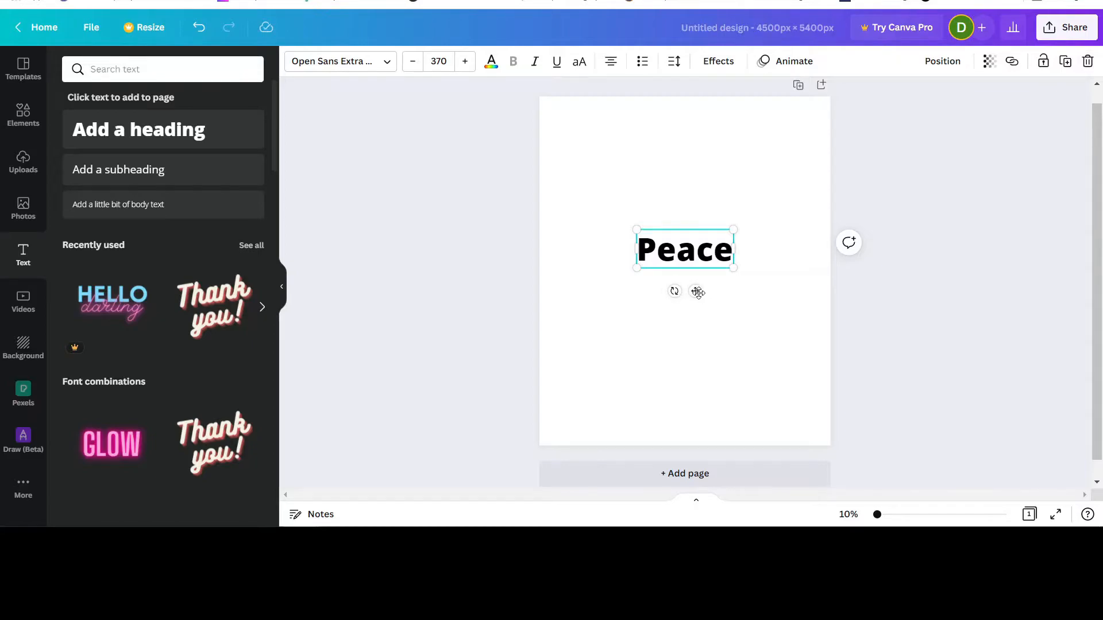
{"action": "left_click_drag", "start_coordinate": [696, 292], "coordinate": [696, 317]}
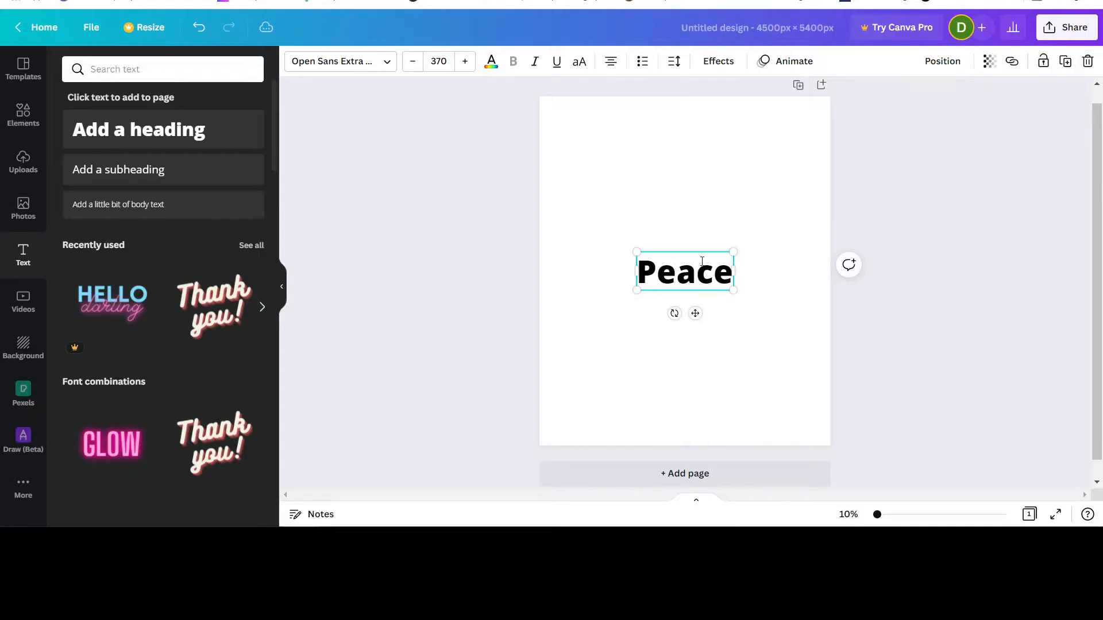
{"action": "left_click_drag", "start_coordinate": [695, 313], "coordinate": [699, 317]}
Try the Apricots, Magnolia Script and Sigher fonts on the "Peace" heading, and set it to Archivo Black
{"action": "left_click", "coordinate": [388, 63]}
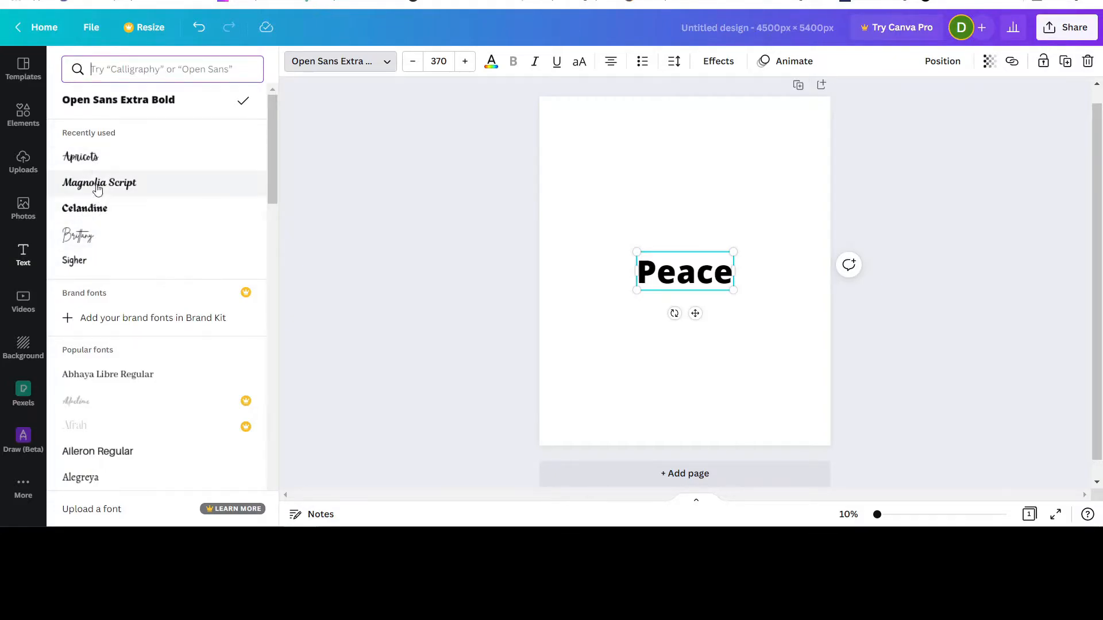
{"action": "left_click", "coordinate": [83, 163]}
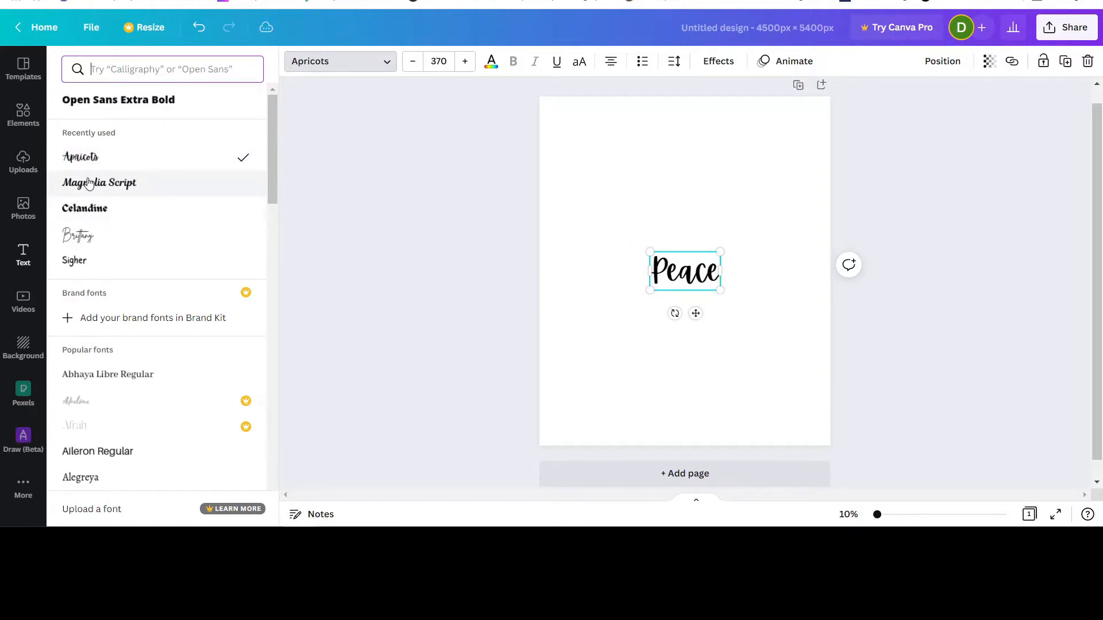
{"action": "left_click", "coordinate": [89, 181]}
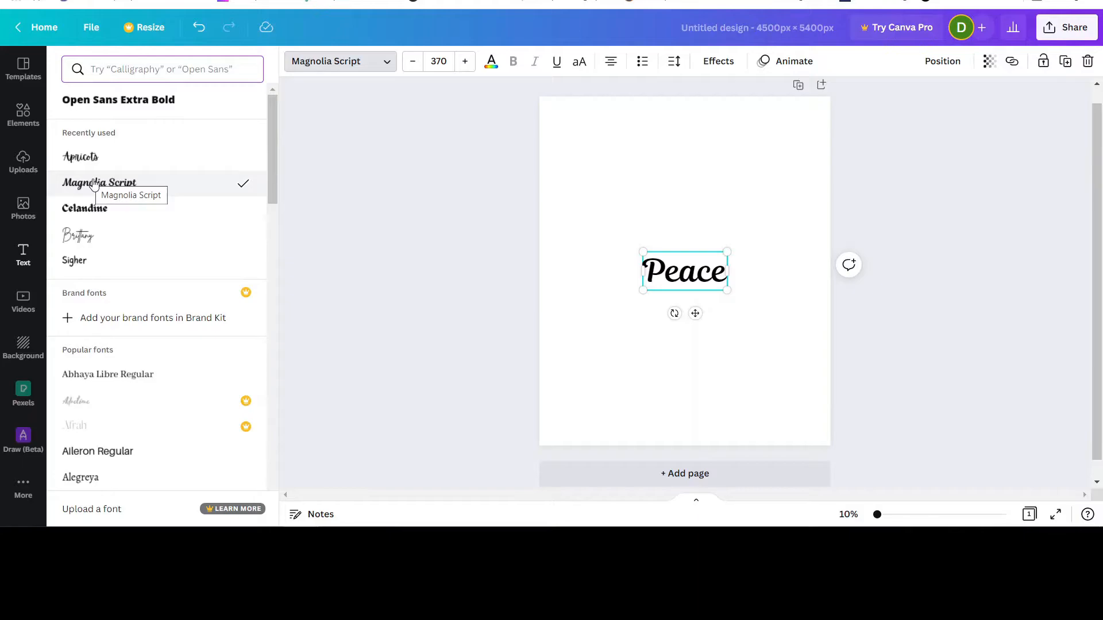
{"action": "left_click", "coordinate": [78, 263]}
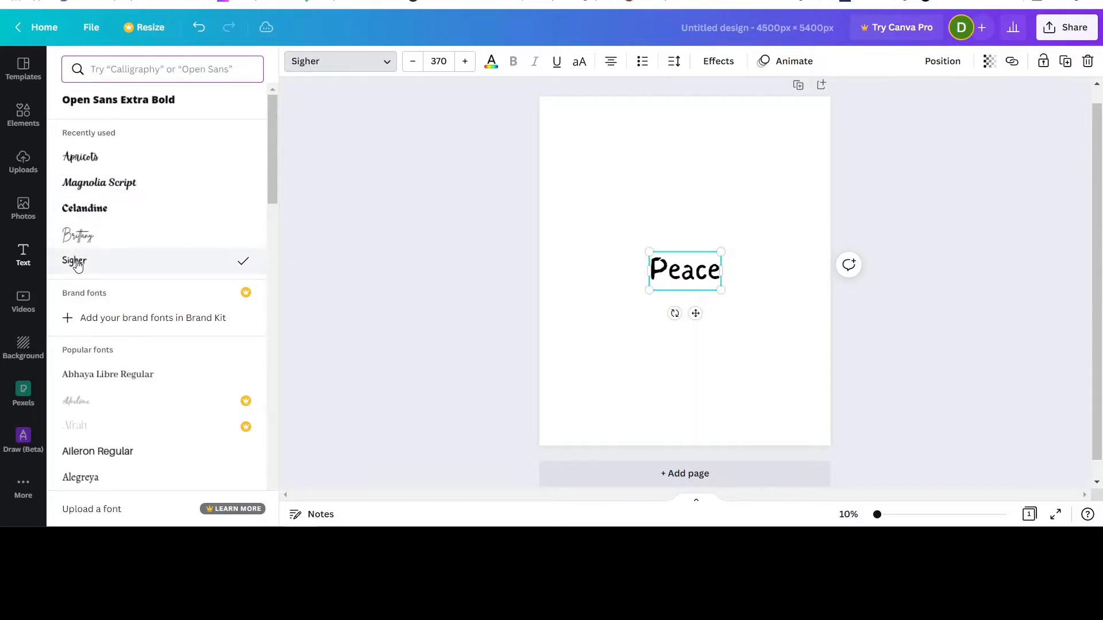
{"action": "scroll", "coordinate": [79, 263], "scroll_direction": "down", "scroll_amount": 4}
{"action": "left_click", "coordinate": [95, 397]}
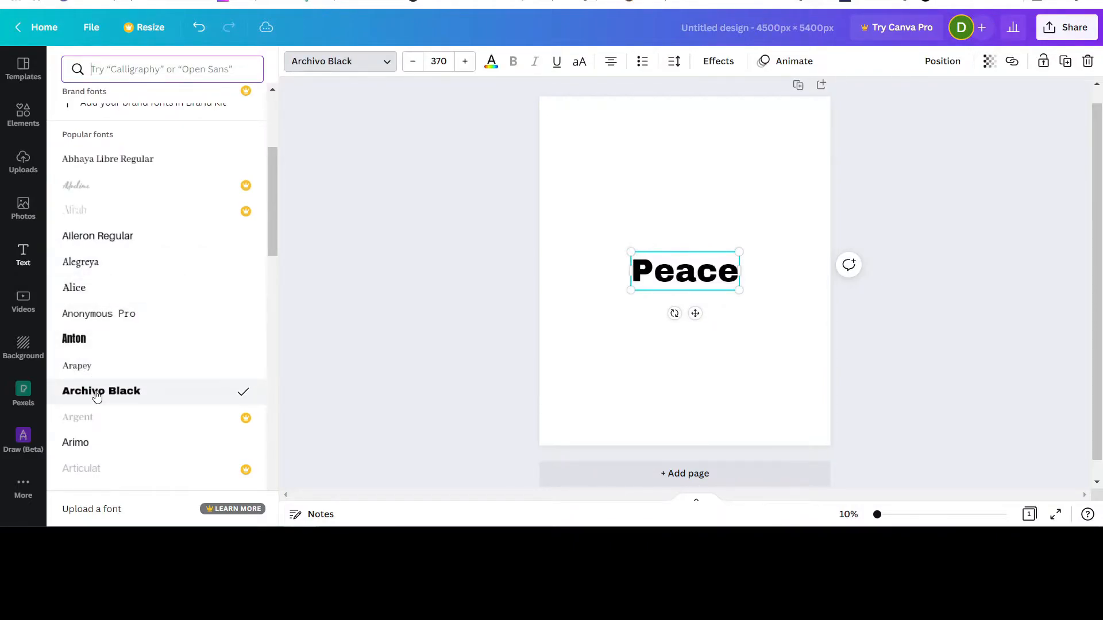
Enlarge the "Peace" heading to a font size of about 932 so it nearly spans the page, and center it vertically
{"action": "left_click_drag", "start_coordinate": [632, 251], "coordinate": [581, 192]}
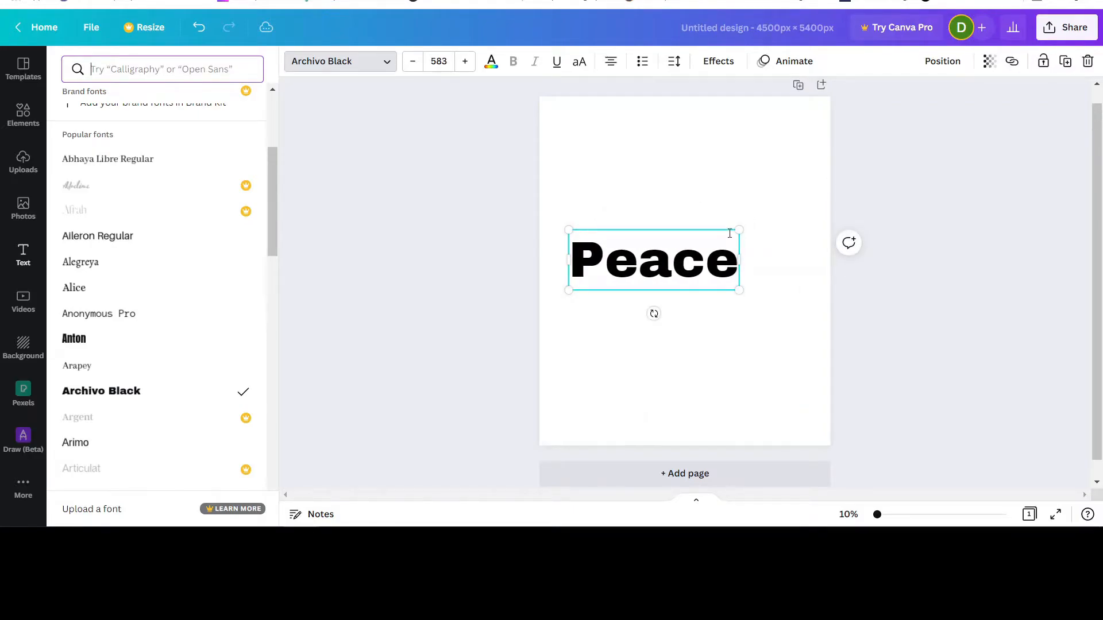
{"action": "left_click_drag", "start_coordinate": [741, 229], "coordinate": [820, 200]}
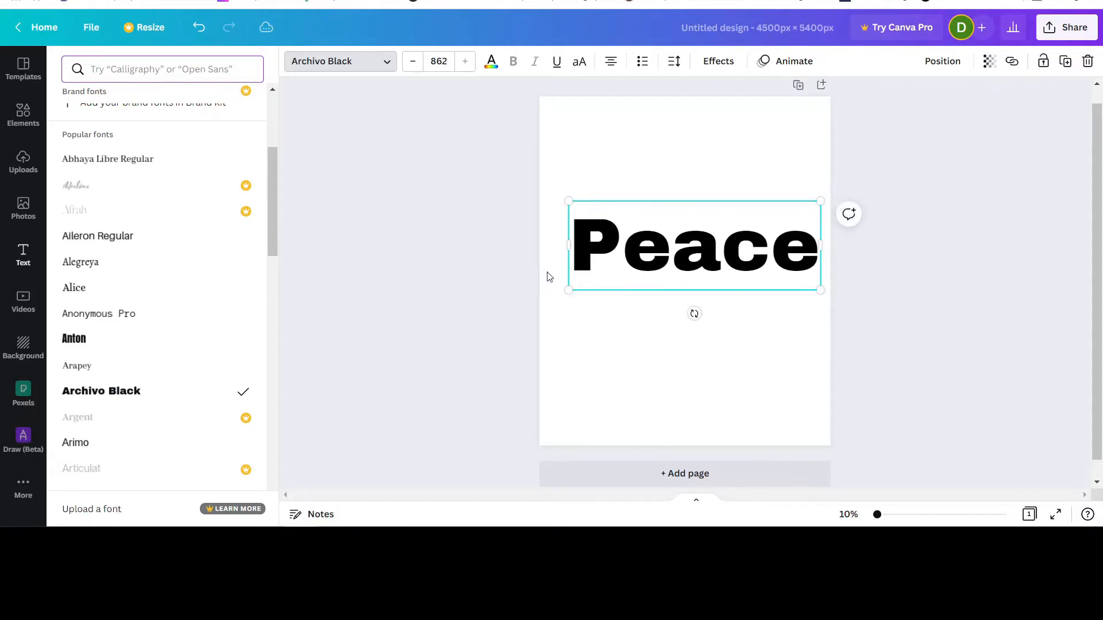
{"action": "left_click_drag", "start_coordinate": [572, 293], "coordinate": [553, 299]}
{"action": "left_click", "coordinate": [730, 242]}
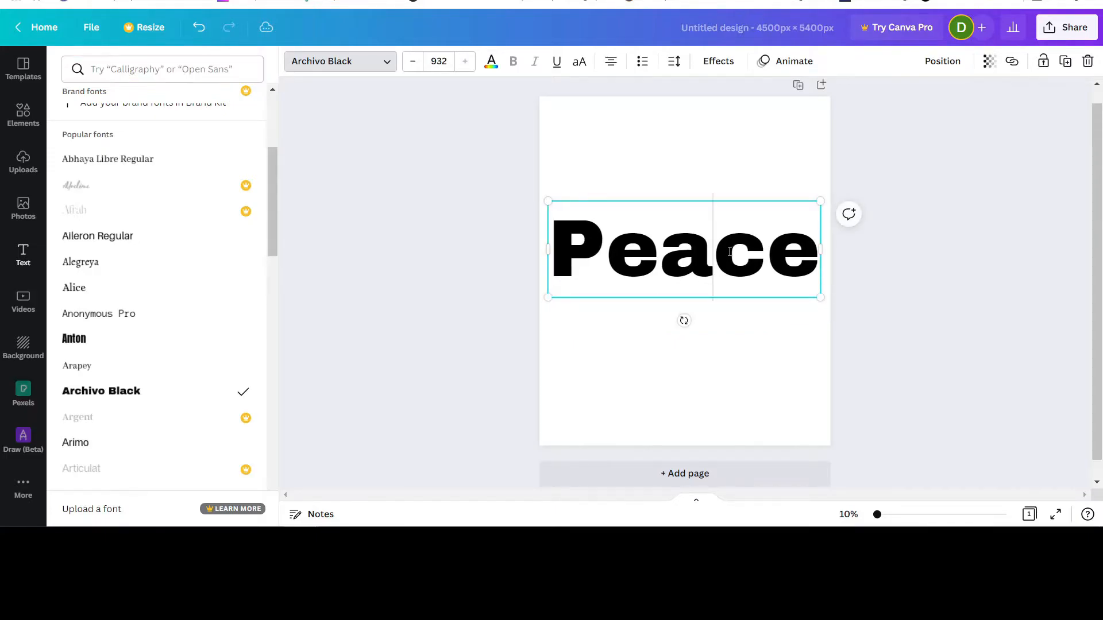
{"action": "left_click", "coordinate": [919, 325]}
{"action": "left_click_drag", "start_coordinate": [734, 261], "coordinate": [734, 284]}
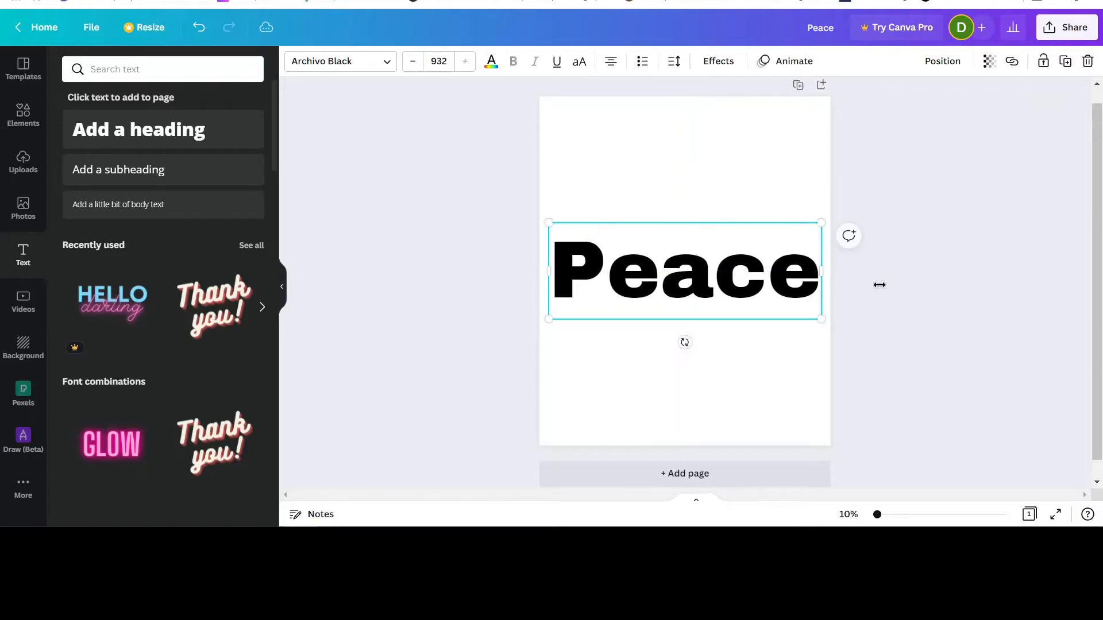
{"action": "left_click", "coordinate": [958, 299]}
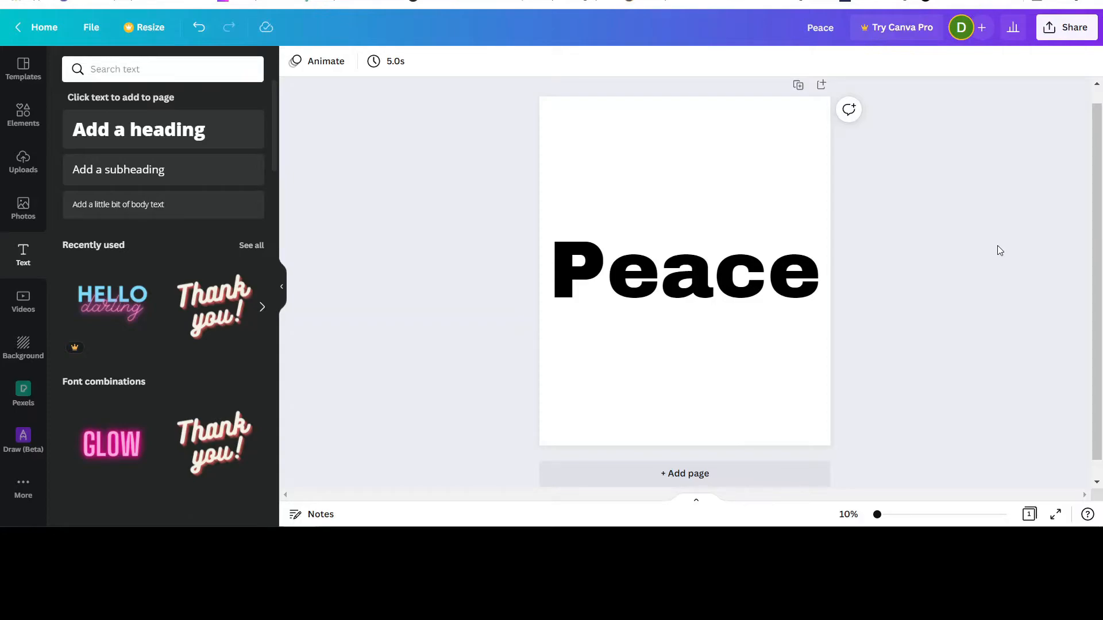
Set the text color of the "Peace" heading to white
{"action": "left_click", "coordinate": [689, 264]}
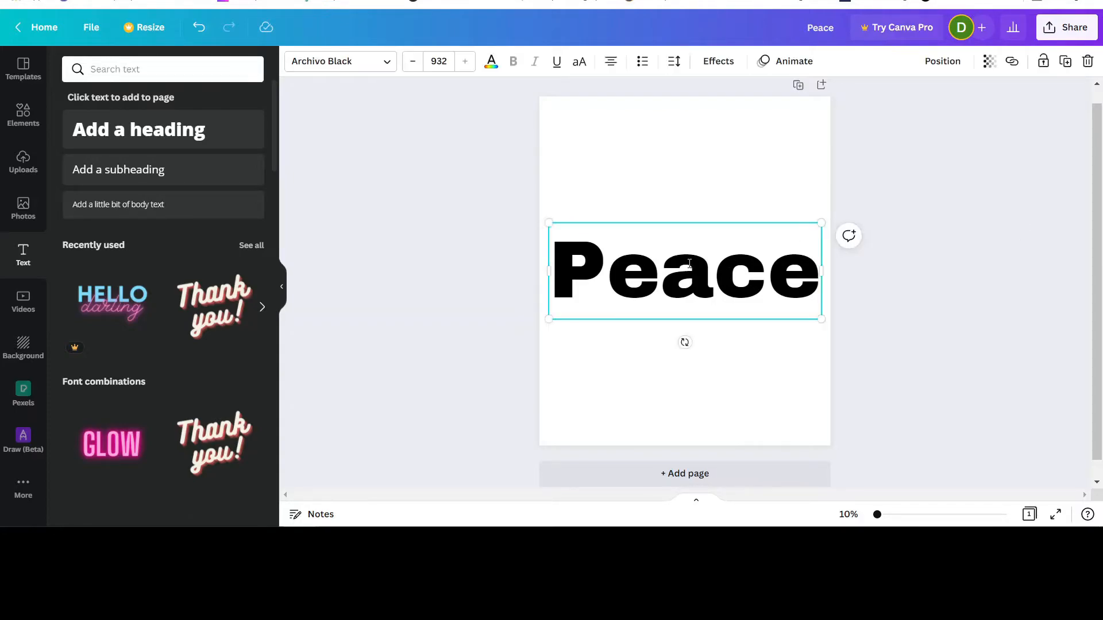
{"action": "left_click", "coordinate": [491, 61]}
{"action": "left_click", "coordinate": [246, 253]}
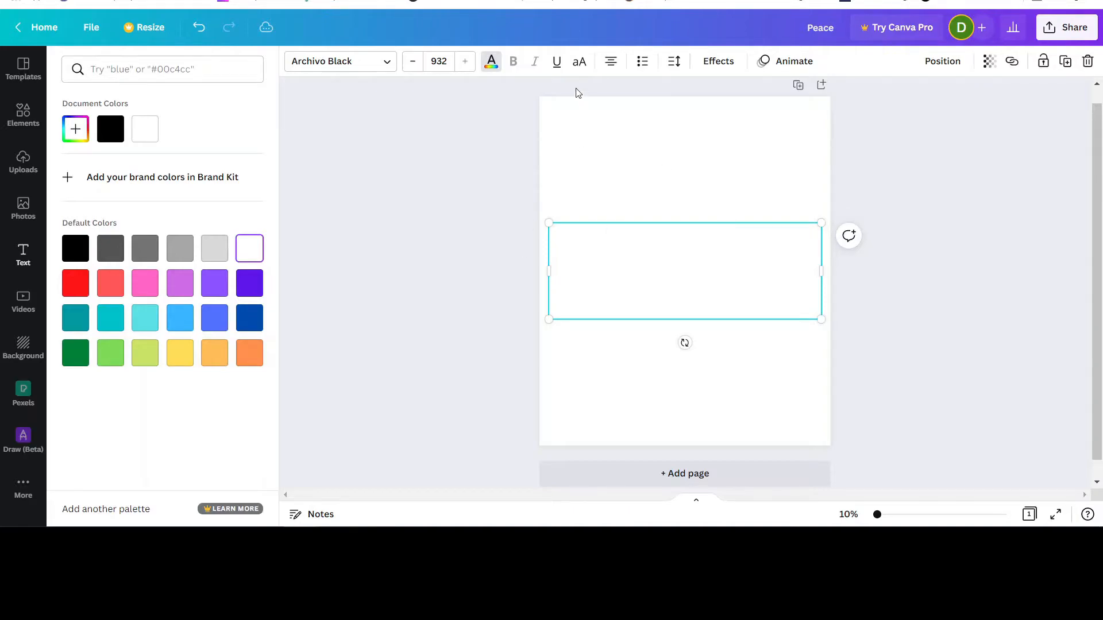
{"action": "left_click", "coordinate": [567, 116]}
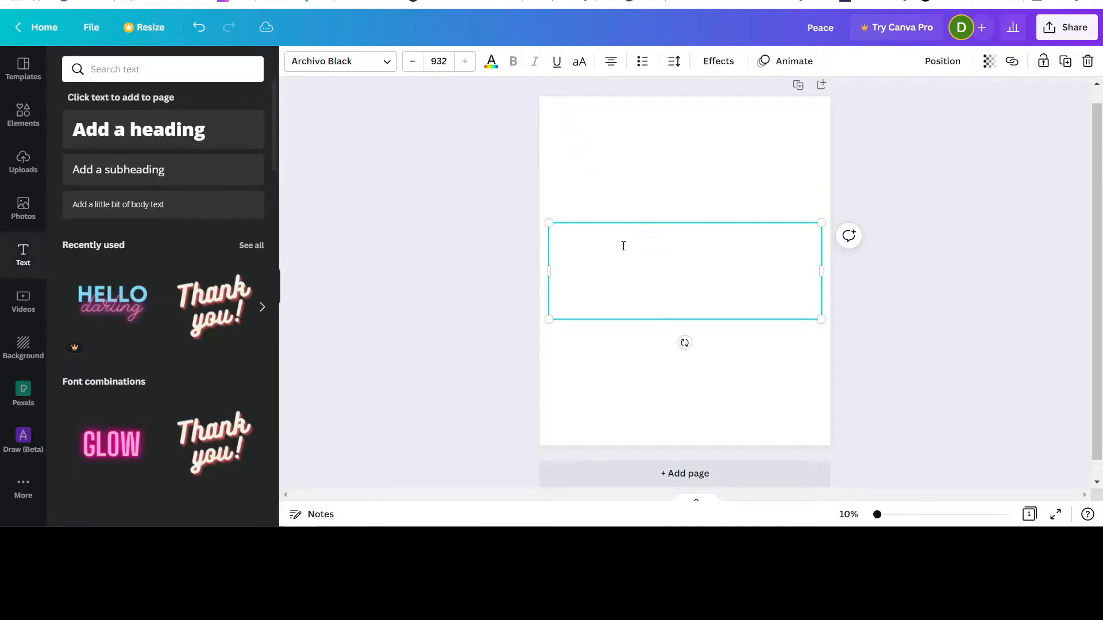
{"action": "left_click", "coordinate": [962, 174]}
Set the page's background color to black
{"action": "left_click", "coordinate": [549, 121]}
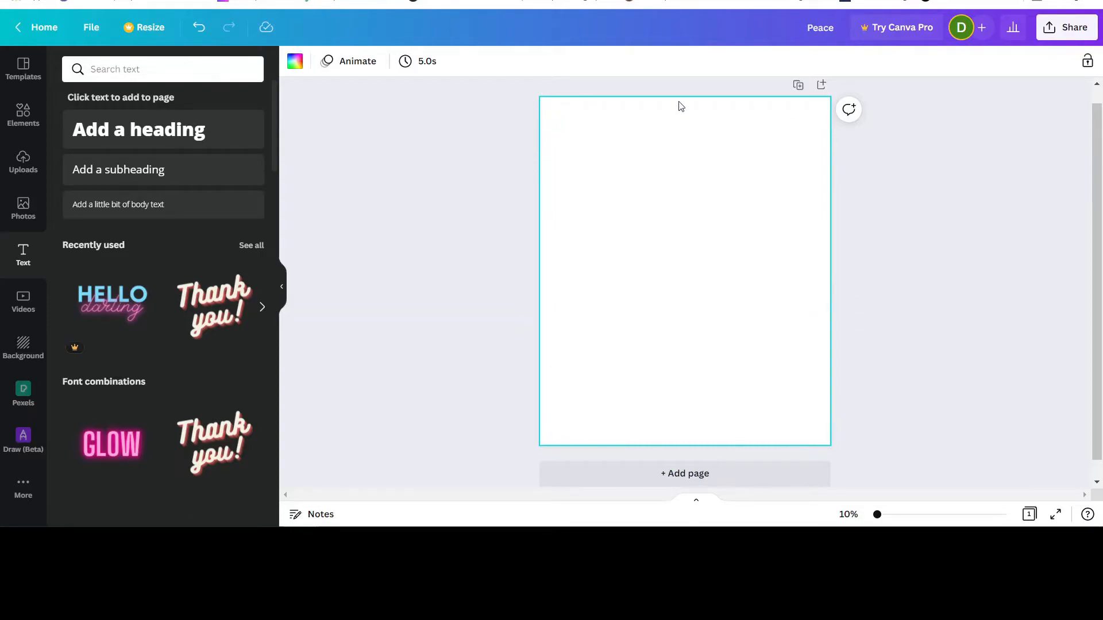
{"action": "left_click", "coordinate": [295, 68]}
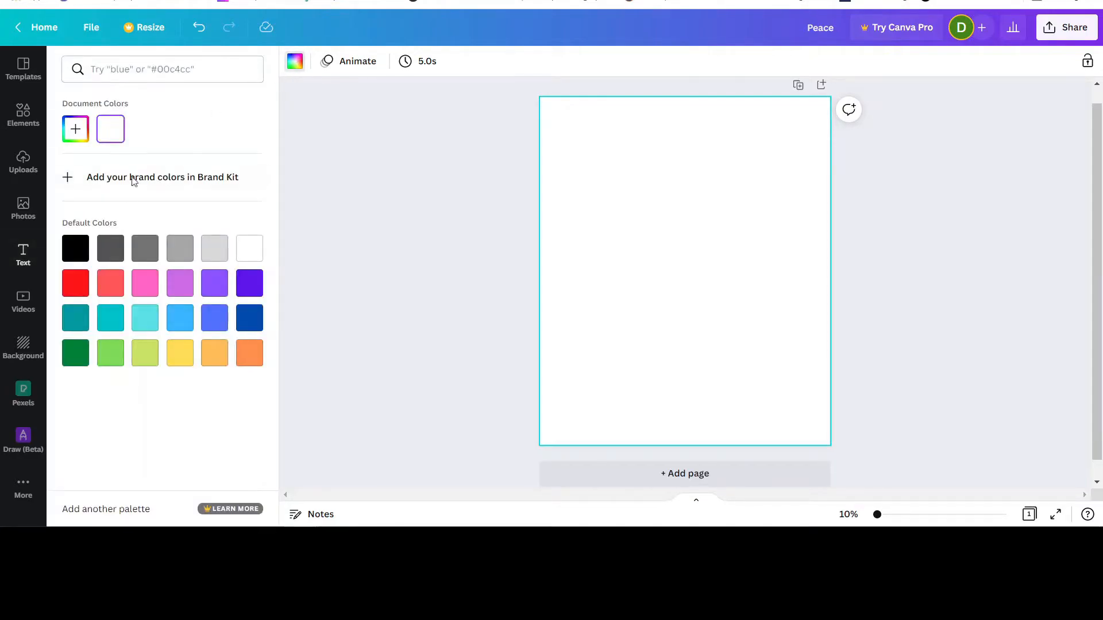
{"action": "left_click", "coordinate": [77, 249]}
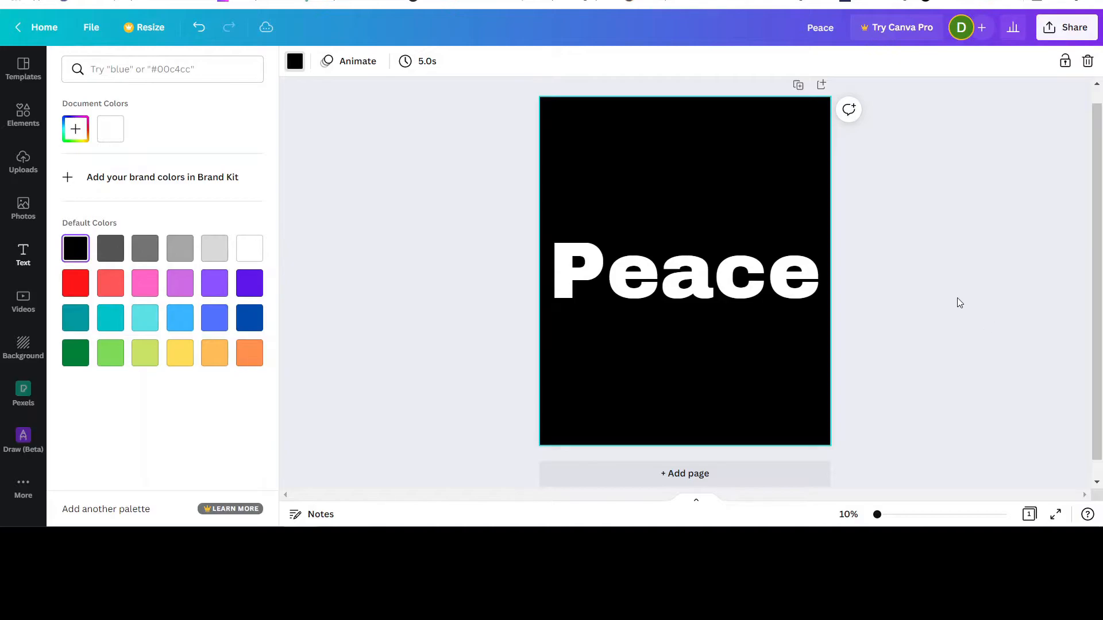
{"action": "left_click", "coordinate": [929, 222]}
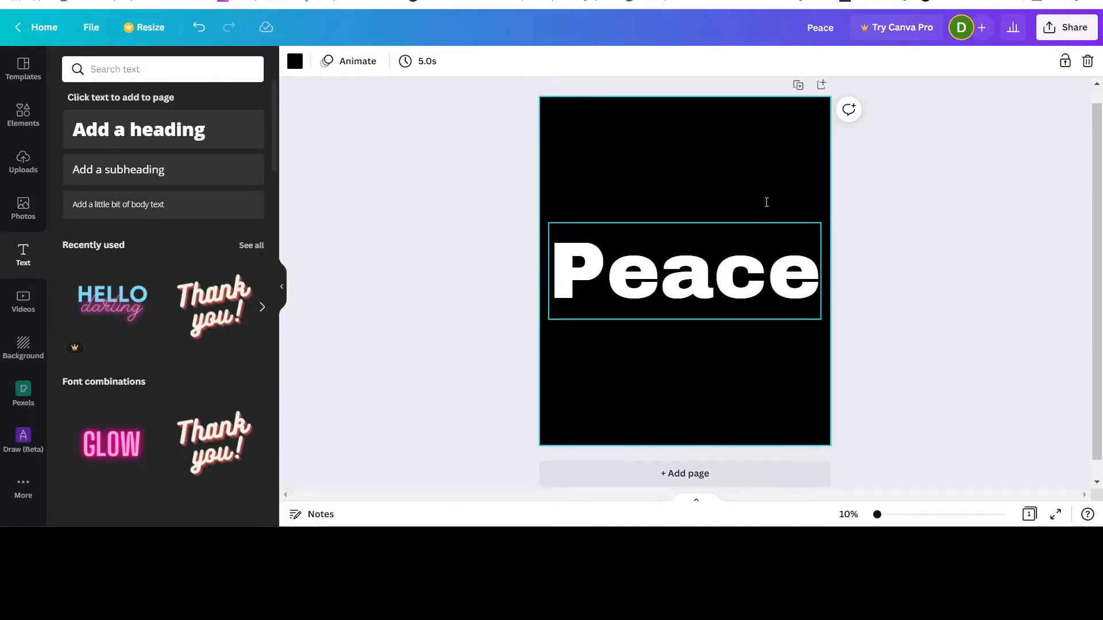
Set the font size of the "Peace" heading to 800
{"action": "left_click", "coordinate": [739, 295]}
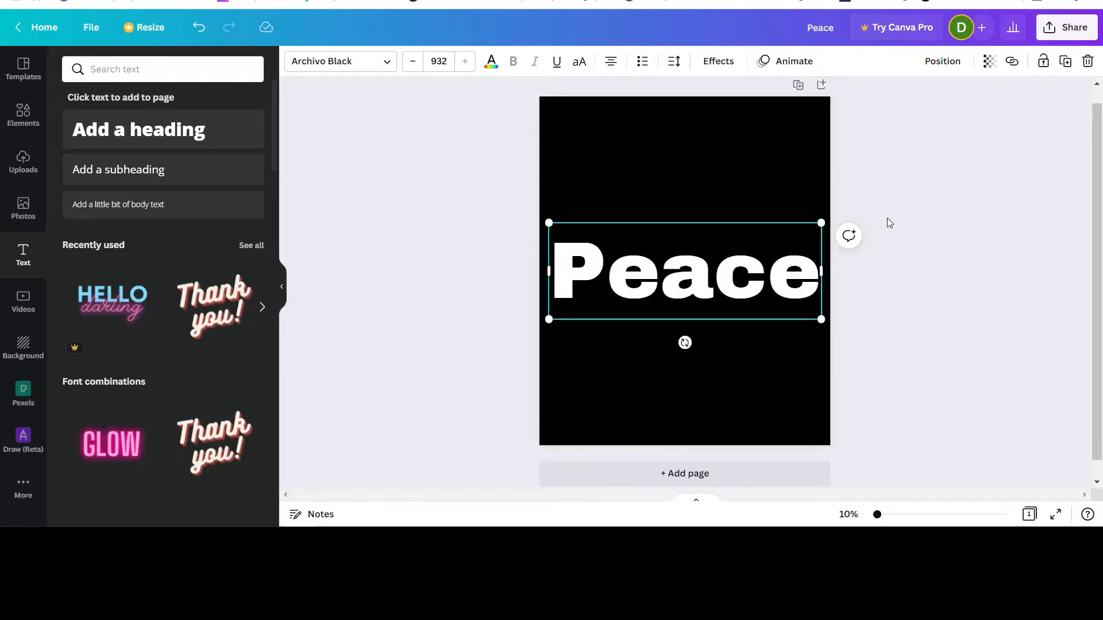
{"action": "left_click", "coordinate": [756, 127]}
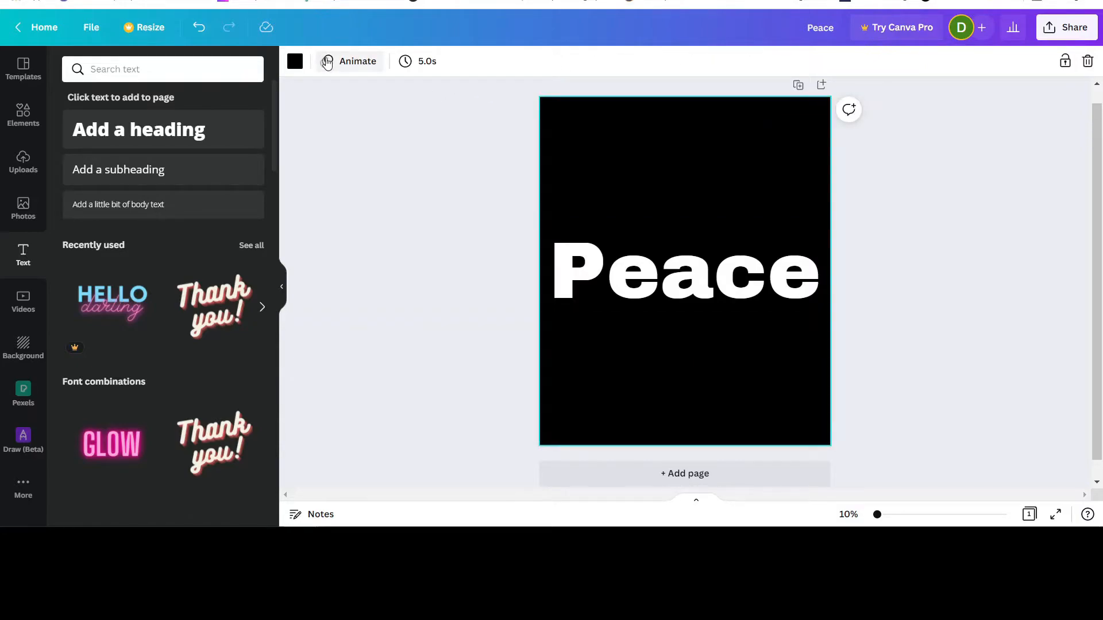
{"action": "left_click", "coordinate": [728, 283]}
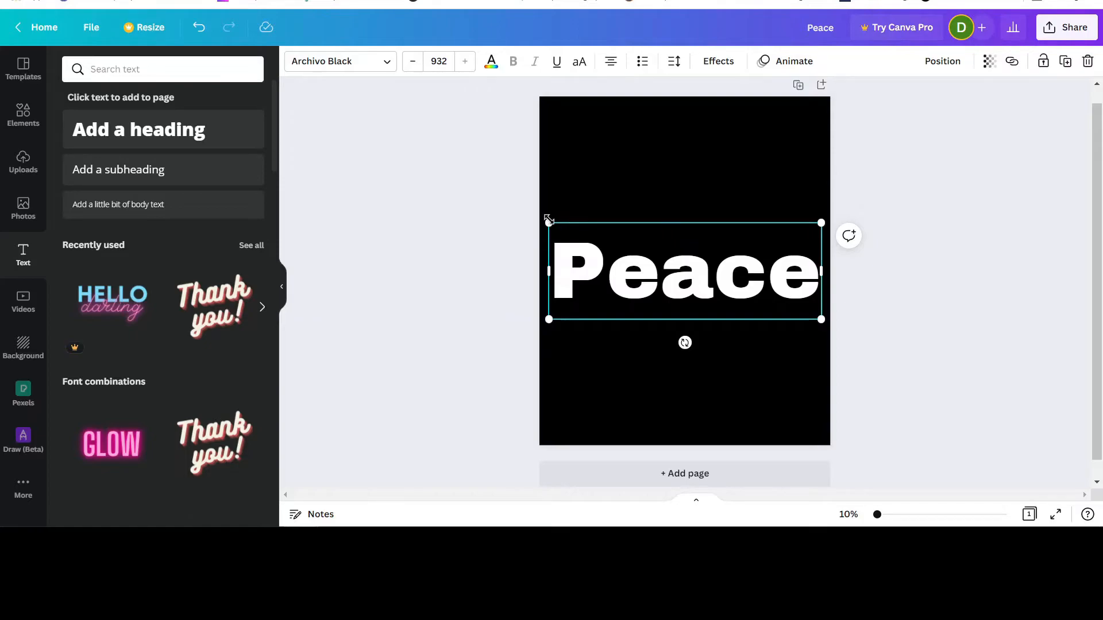
{"action": "left_click", "coordinate": [437, 63]}
{"action": "type", "text": "800"}
{"action": "key", "text": "Return"}
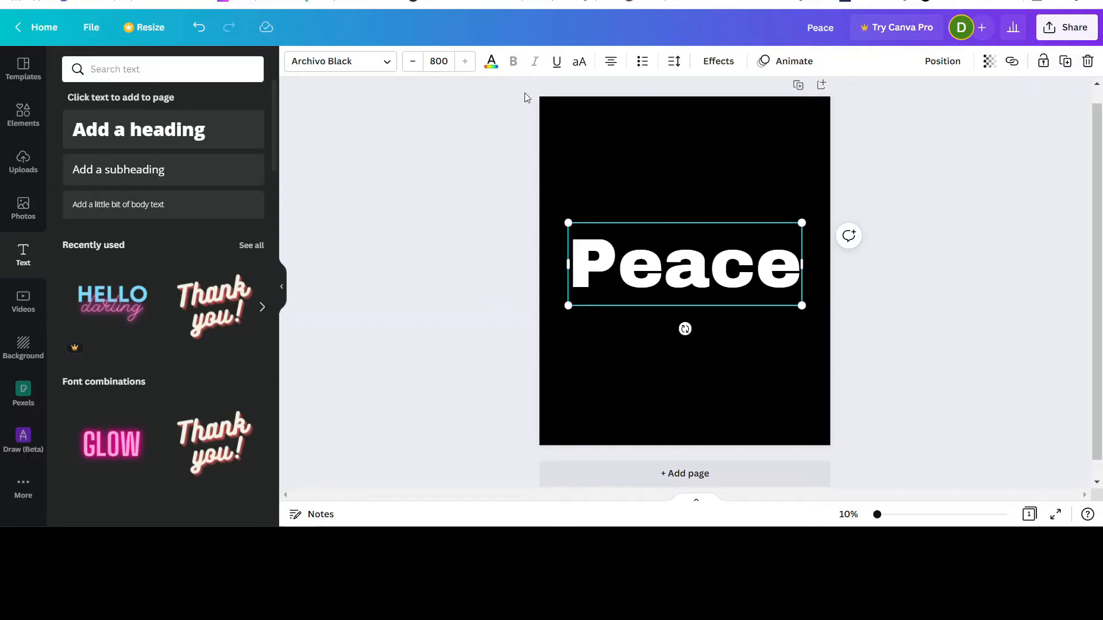
Try underlining the "Peace" heading, remove the underline, and convert the heading to uppercase
{"action": "left_click", "coordinate": [556, 65]}
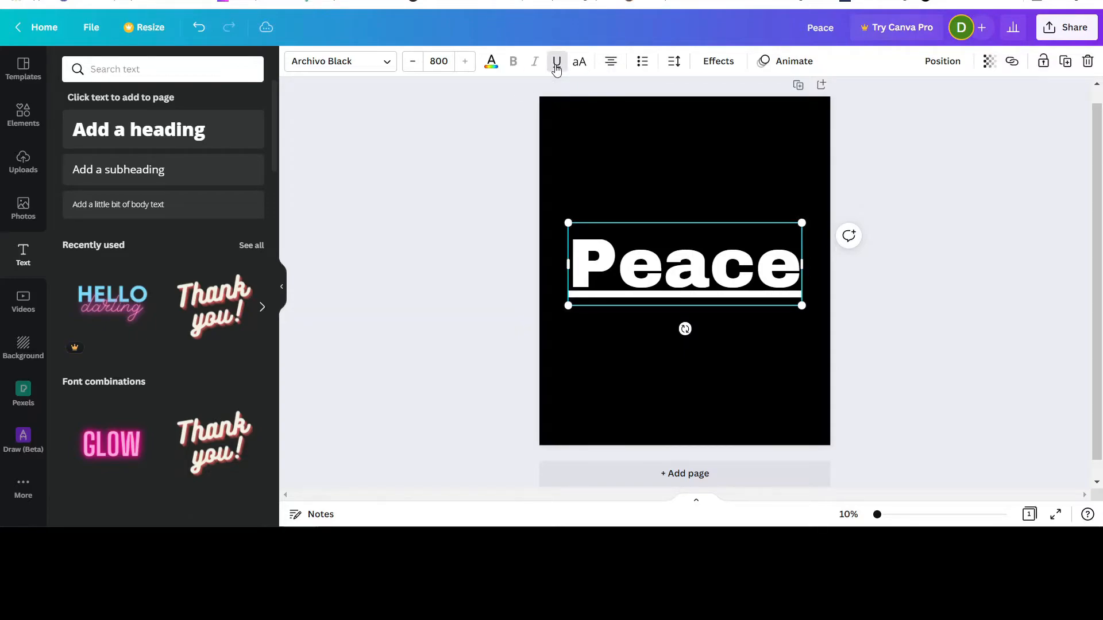
{"action": "left_click", "coordinate": [555, 65]}
{"action": "left_click", "coordinate": [584, 66]}
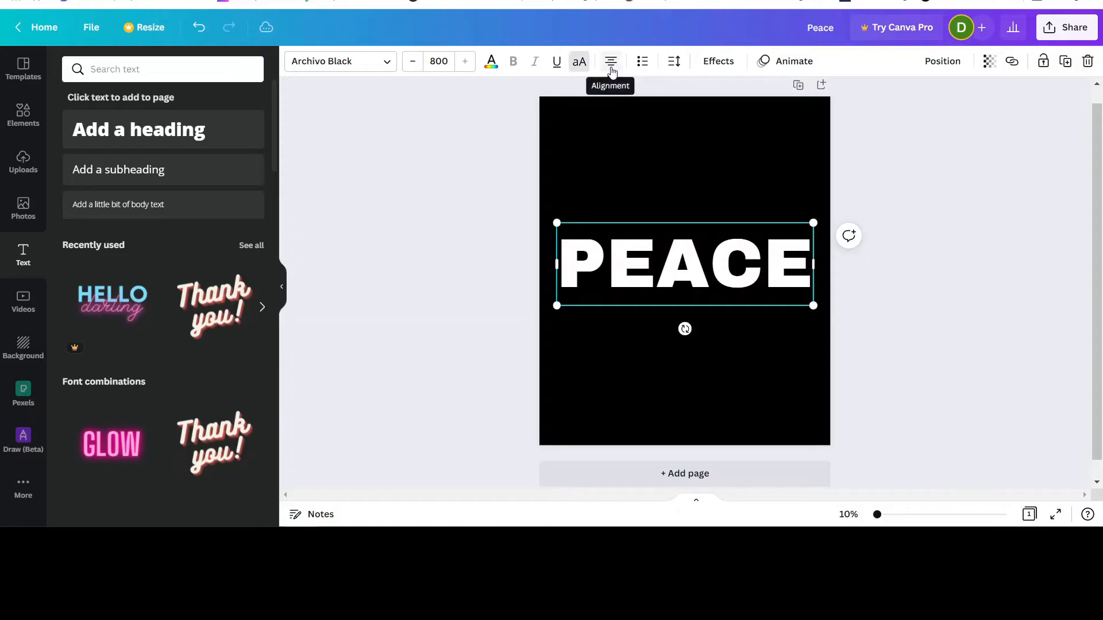
Try the other text alignments on the "PEACE" heading, return it to center alignment, and test its letter spacing
{"action": "left_click", "coordinate": [612, 70]}
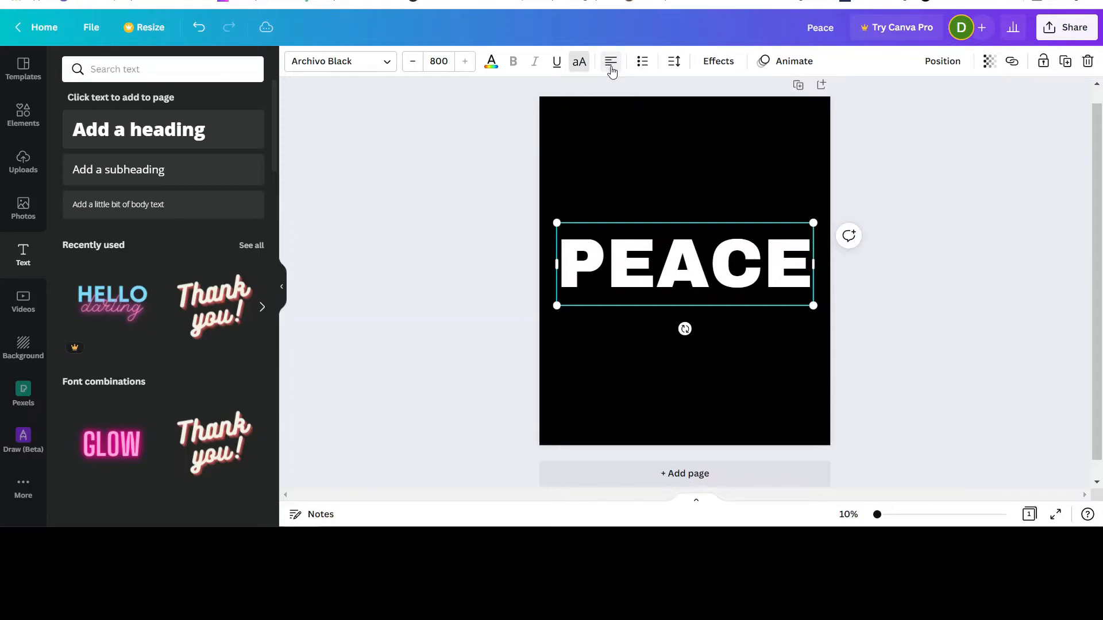
{"action": "left_click", "coordinate": [613, 70]}
{"action": "left_click", "coordinate": [613, 70]}
{"action": "left_click", "coordinate": [613, 70]}
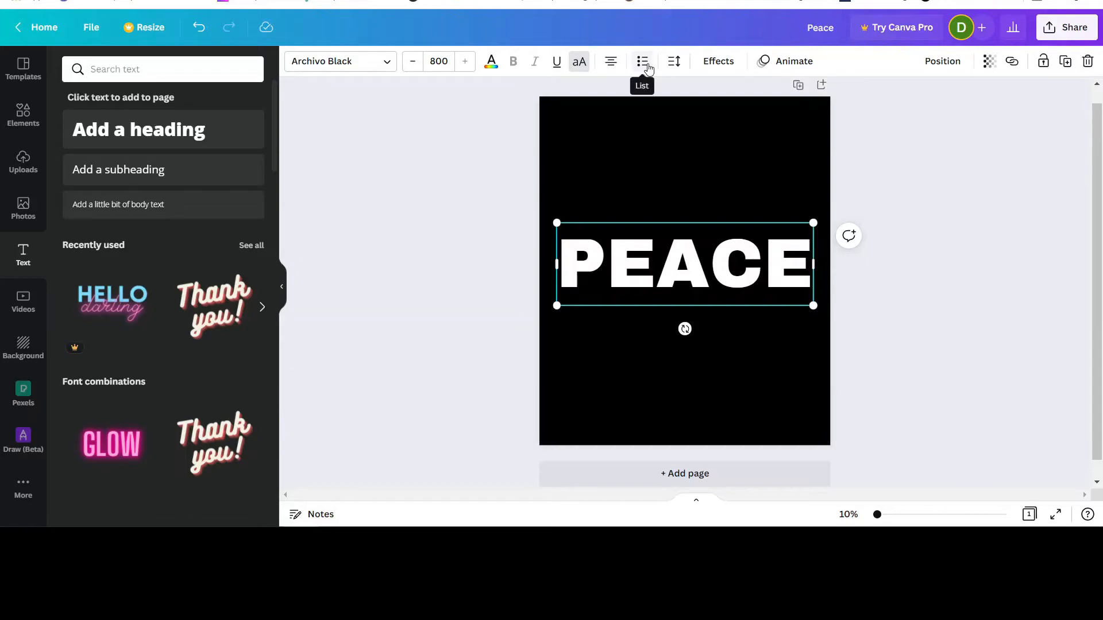
{"action": "left_click", "coordinate": [677, 70]}
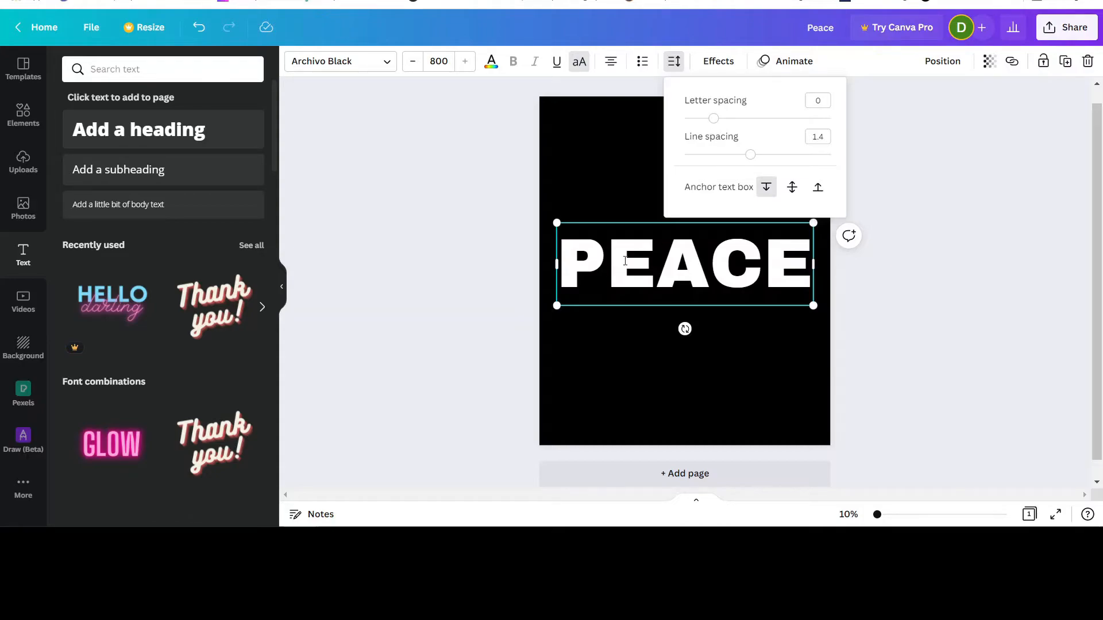
{"action": "mouse_move", "coordinate": [714, 118]}
{"action": "left_mouse_down"}
{"action": "mouse_move", "coordinate": [759, 118]}
{"action": "mouse_move", "coordinate": [689, 119]}
{"action": "mouse_move", "coordinate": [721, 118]}
{"action": "mouse_move", "coordinate": [714, 124]}
{"action": "left_mouse_up"}
{"action": "left_click", "coordinate": [674, 63]}
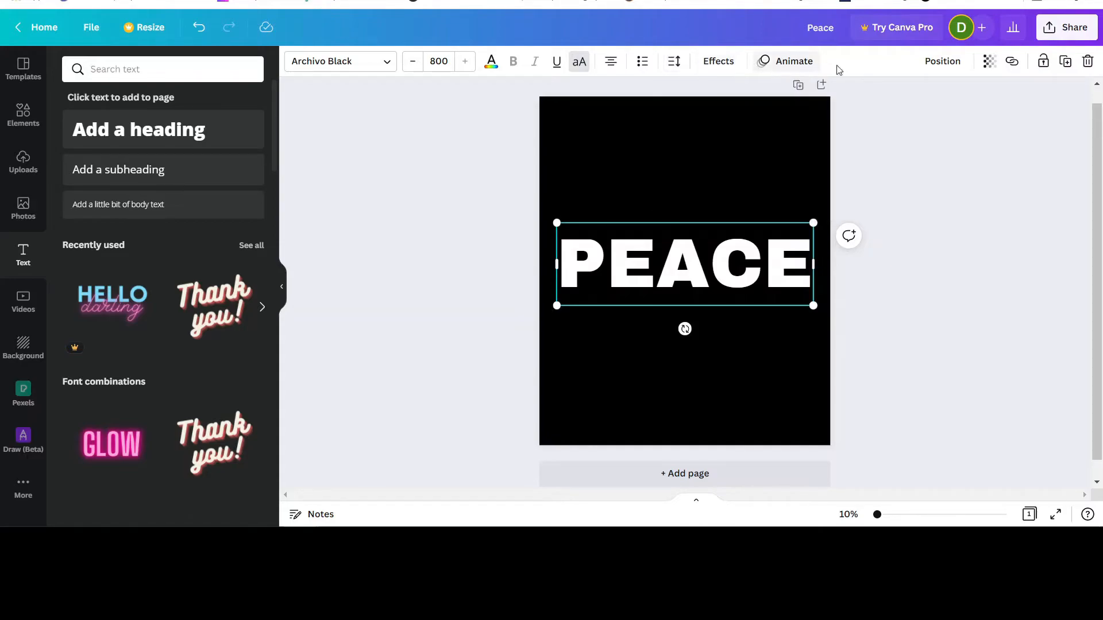
Try aligning the "PEACE" heading to the page's top and bottom, and align it to the middle of the page
{"action": "left_click", "coordinate": [949, 66]}
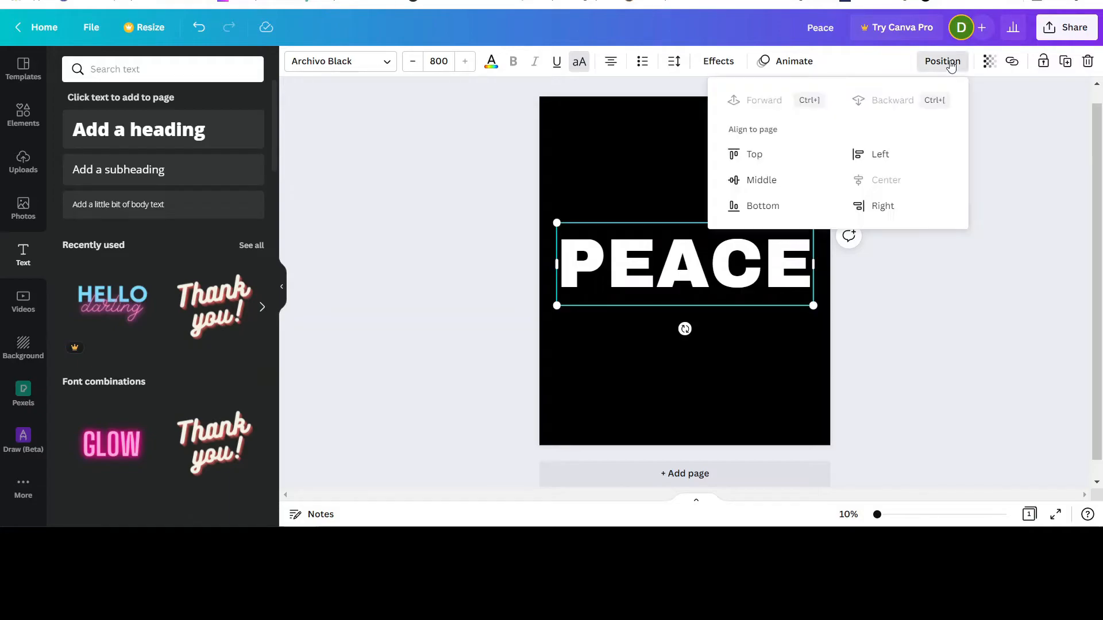
{"action": "left_click", "coordinate": [752, 153]}
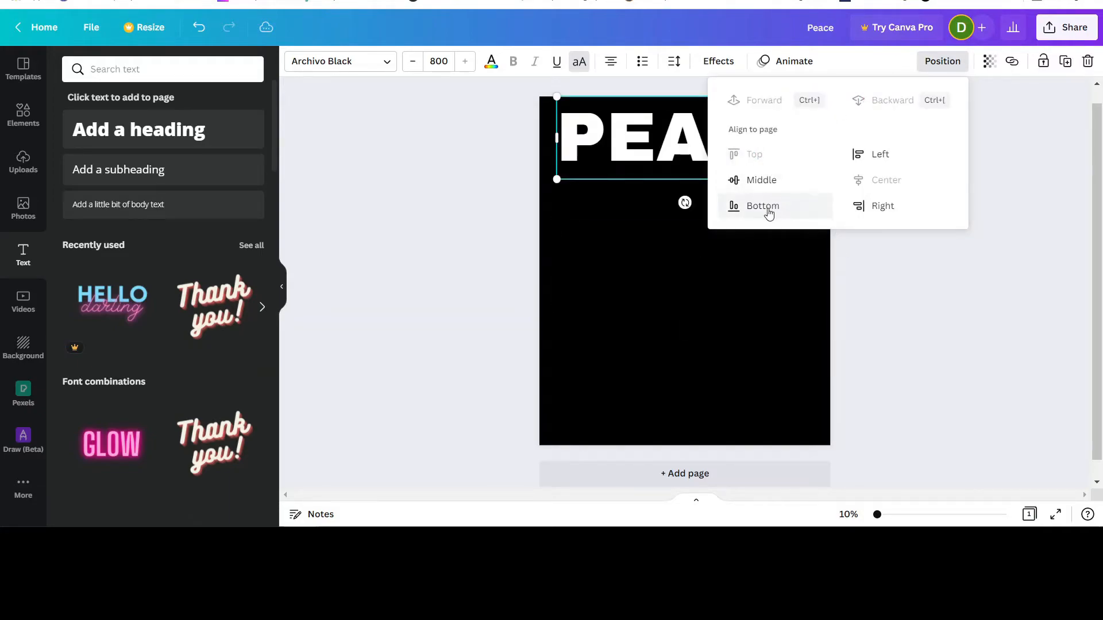
{"action": "left_click", "coordinate": [766, 208]}
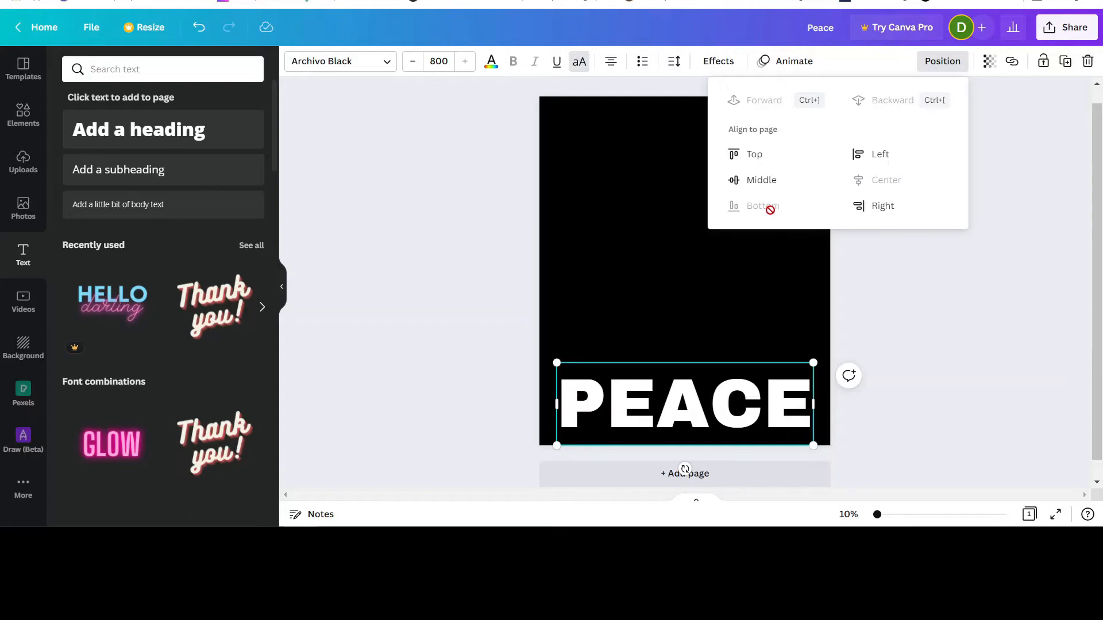
{"action": "left_click", "coordinate": [767, 180]}
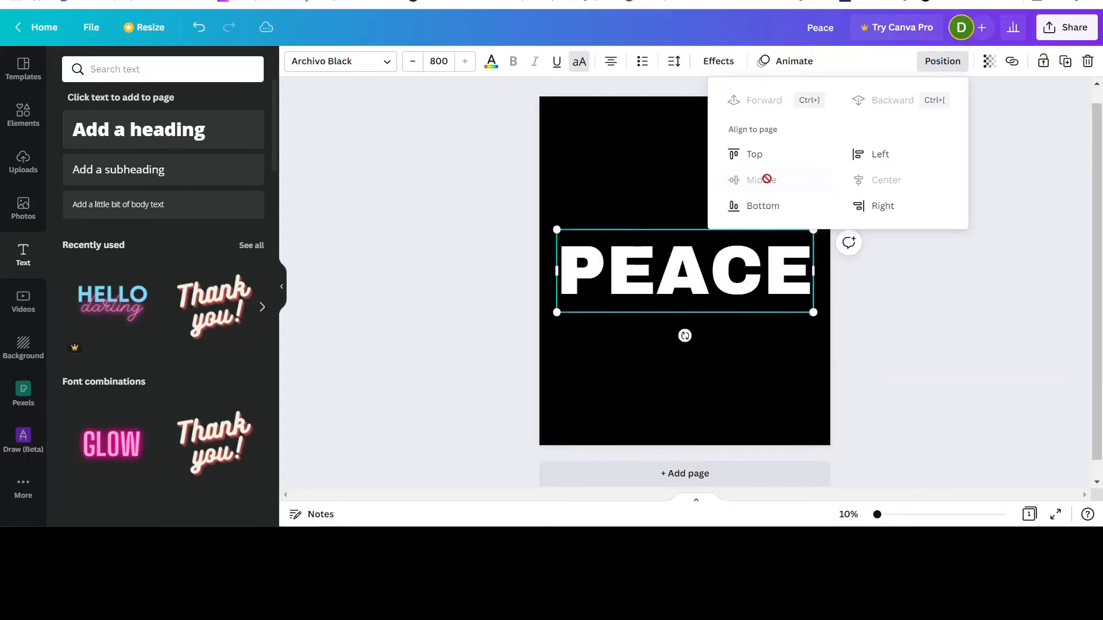
{"action": "left_click", "coordinate": [907, 268]}
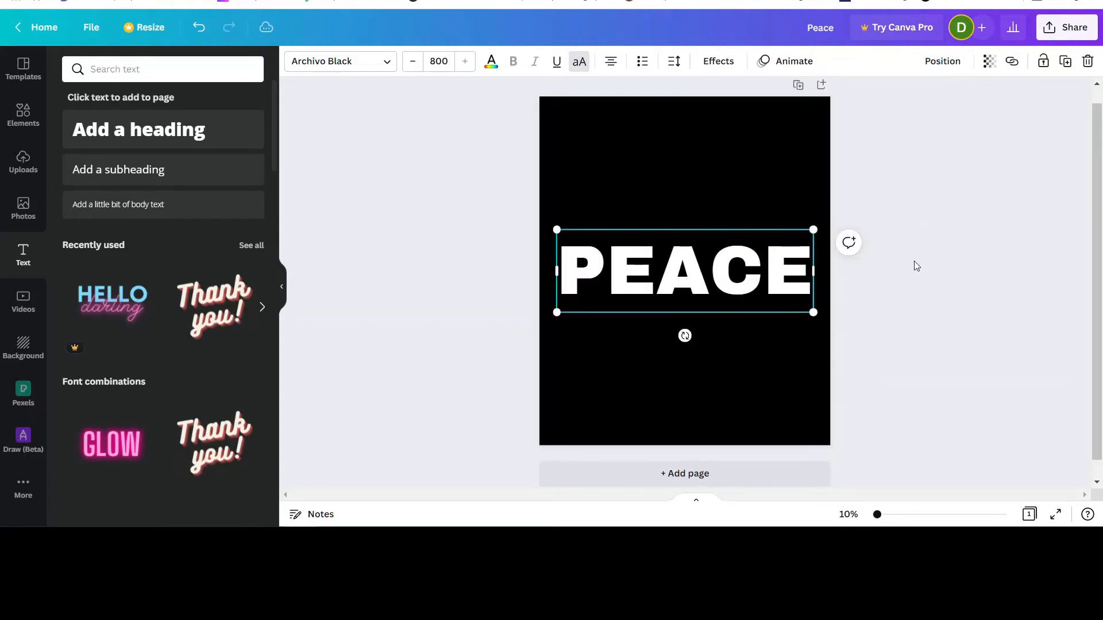
Apply the Shadow effect to the "PEACE" heading and set the shadow color to light turquoise
{"action": "left_click", "coordinate": [717, 62]}
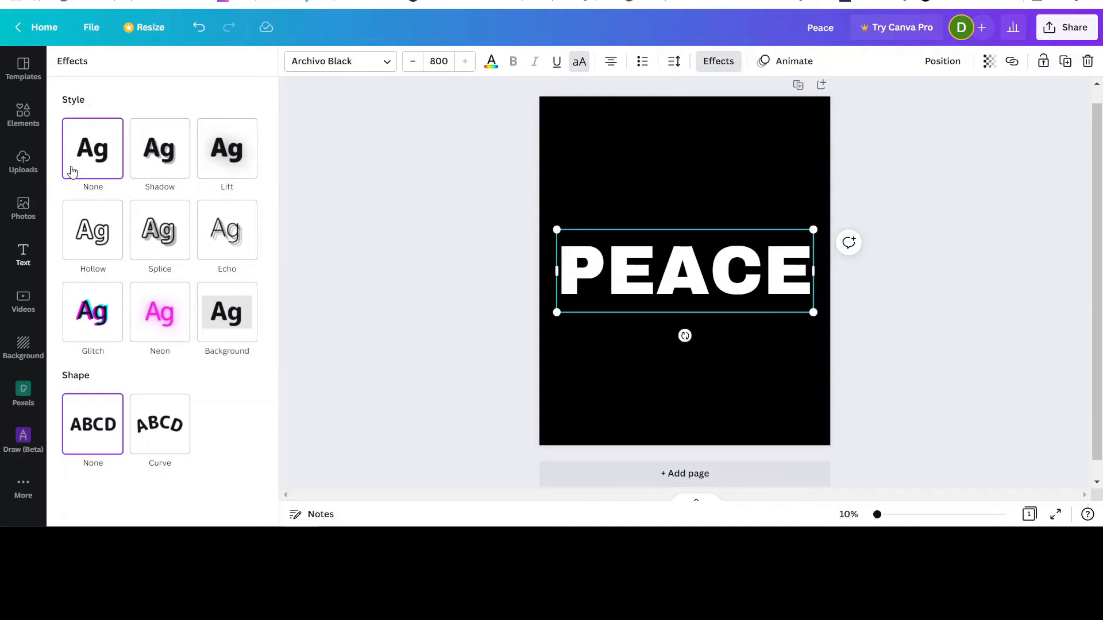
{"action": "left_click", "coordinate": [166, 143]}
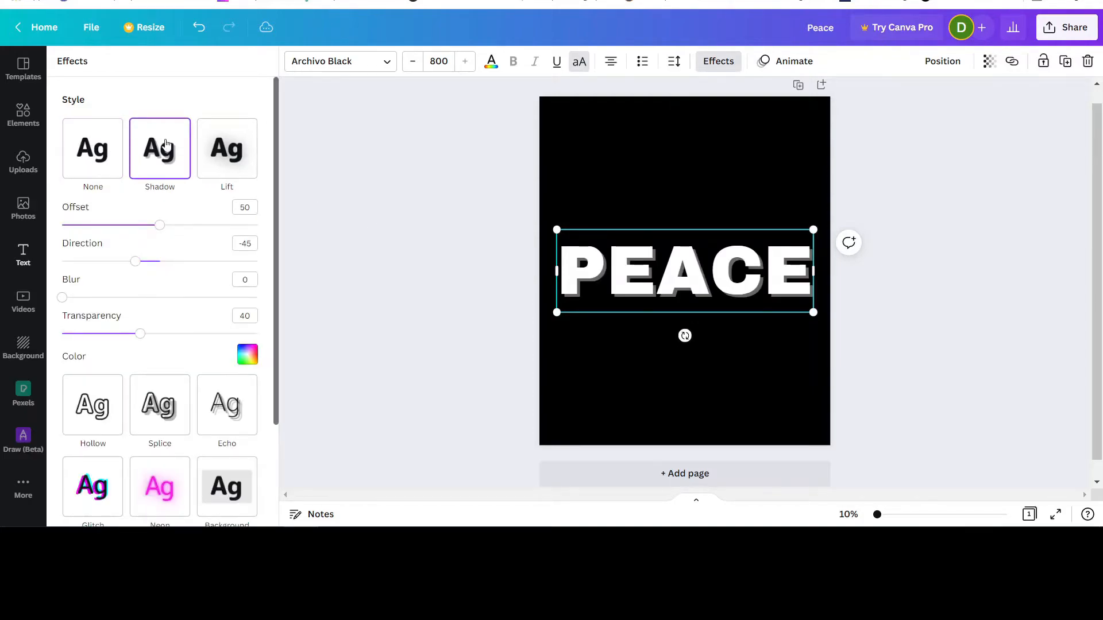
{"action": "left_click", "coordinate": [242, 362]}
{"action": "left_click", "coordinate": [138, 283]}
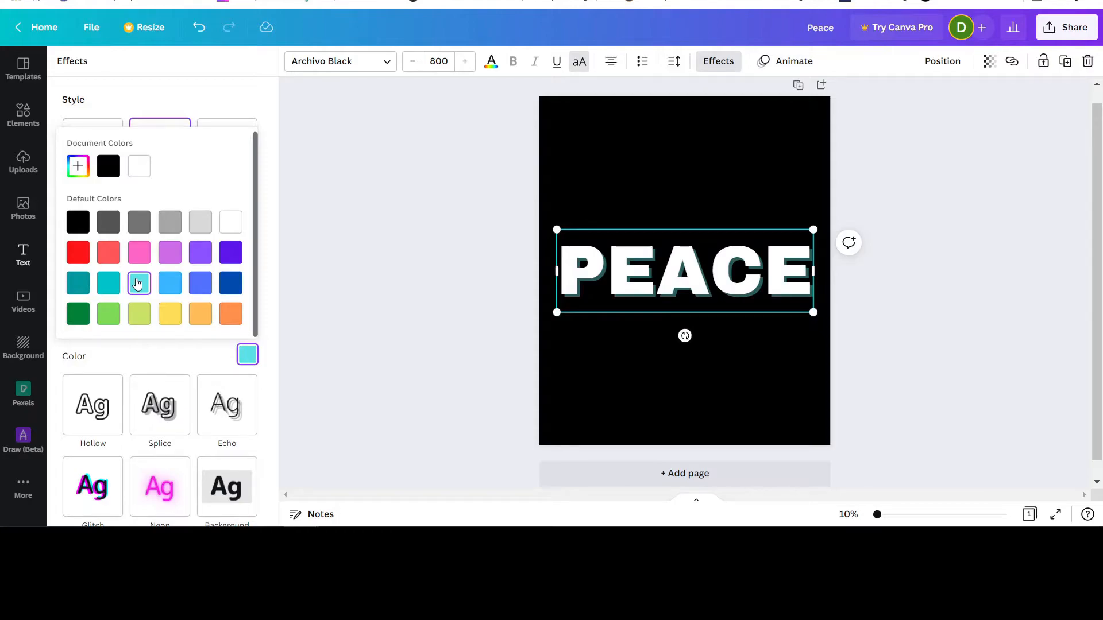
{"action": "left_click", "coordinate": [195, 101]}
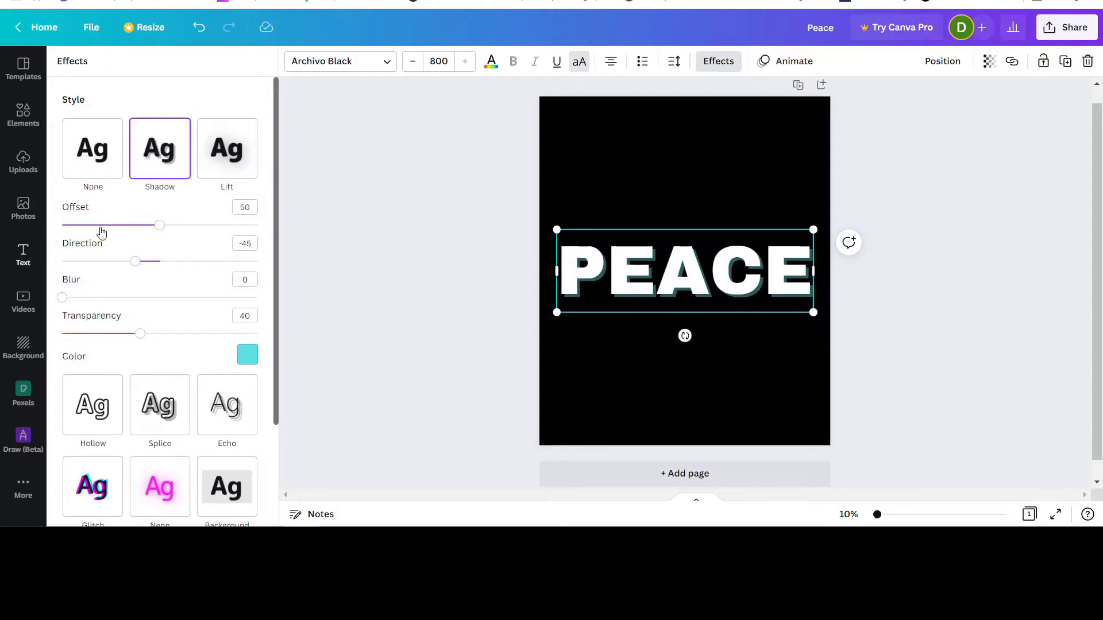
Set the heading's shadow offset to 84, direction to -37 and transparency to 80, keeping the blur at 0
{"action": "left_click_drag", "start_coordinate": [160, 229], "coordinate": [227, 227]}
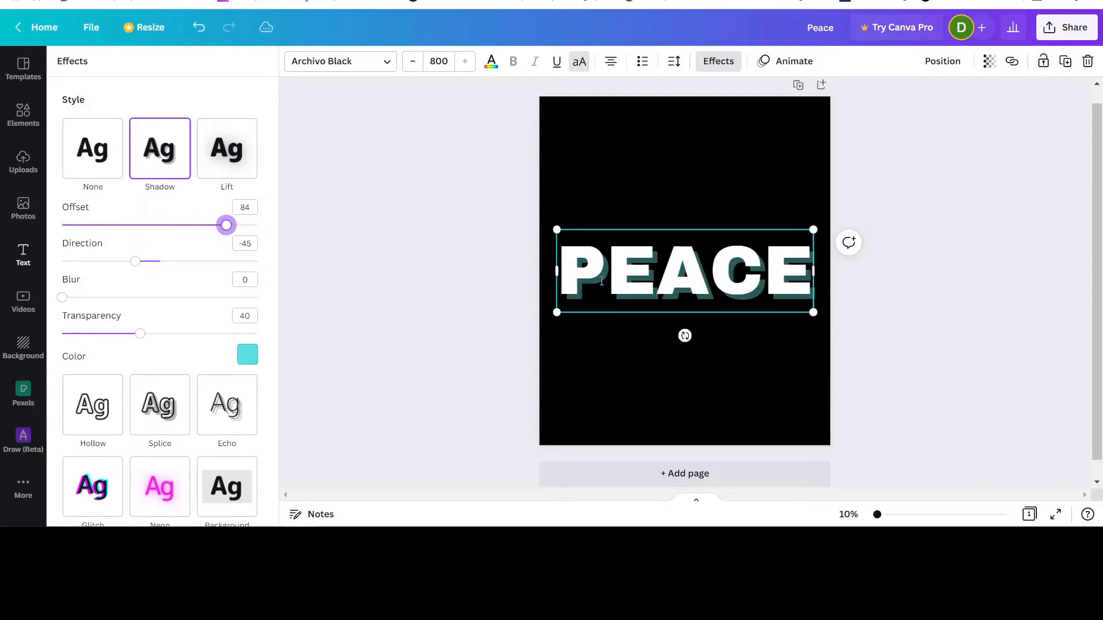
{"action": "mouse_move", "coordinate": [136, 263]}
{"action": "left_mouse_down"}
{"action": "mouse_move", "coordinate": [71, 262]}
{"action": "mouse_move", "coordinate": [171, 261]}
{"action": "mouse_move", "coordinate": [81, 262]}
{"action": "mouse_move", "coordinate": [155, 261]}
{"action": "mouse_move", "coordinate": [116, 261]}
{"action": "mouse_move", "coordinate": [140, 263]}
{"action": "left_mouse_up"}
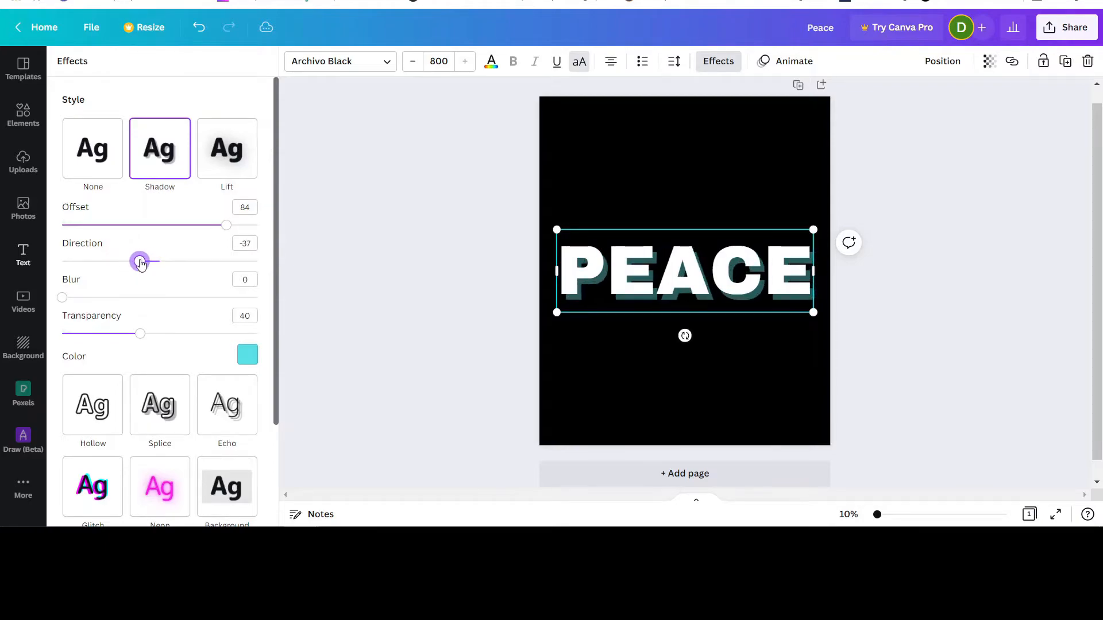
{"action": "mouse_move", "coordinate": [63, 298]}
{"action": "left_mouse_down"}
{"action": "mouse_move", "coordinate": [197, 292]}
{"action": "mouse_move", "coordinate": [62, 298]}
{"action": "left_mouse_up"}
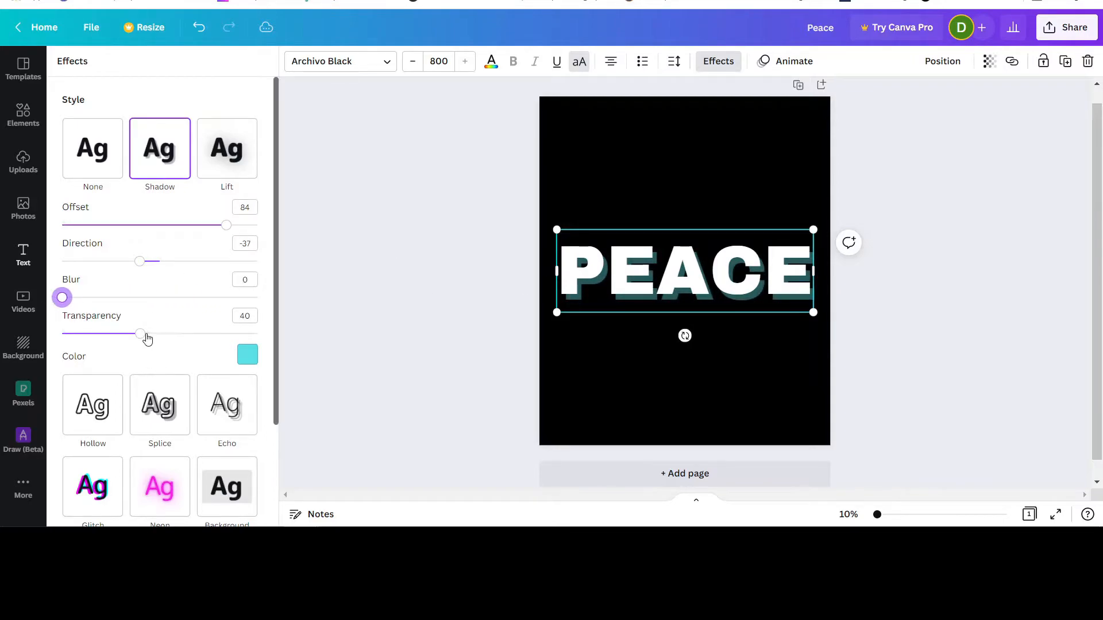
{"action": "left_click_drag", "start_coordinate": [140, 333], "coordinate": [220, 335]}
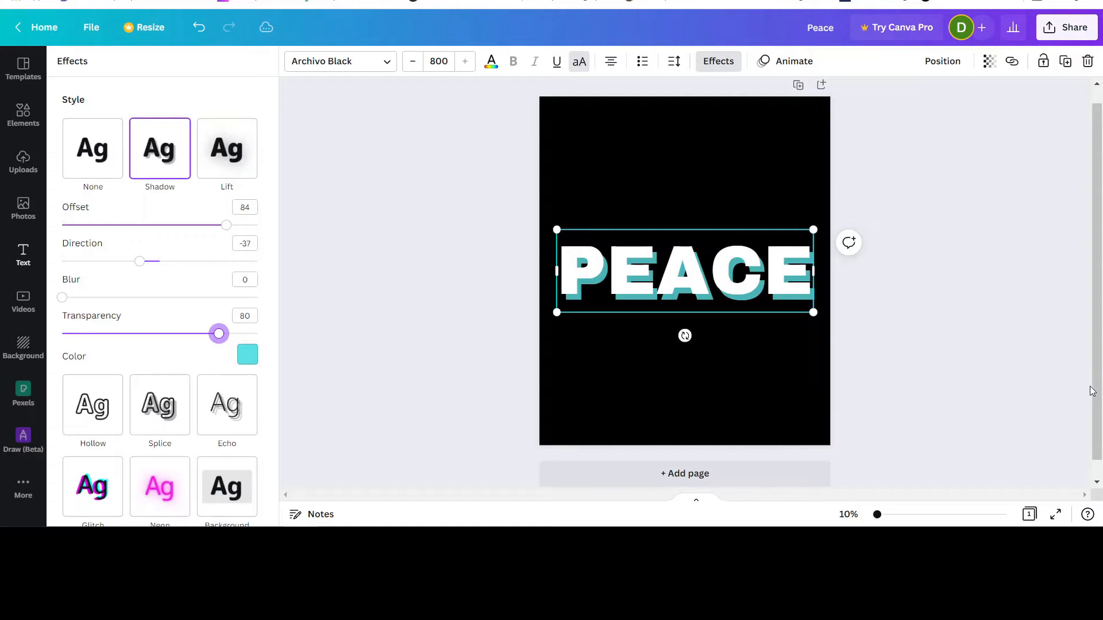
Try the Lift, Hollow and Splice effects on the "PEACE" heading, with yellow as the Splice color
{"action": "left_click", "coordinate": [223, 149]}
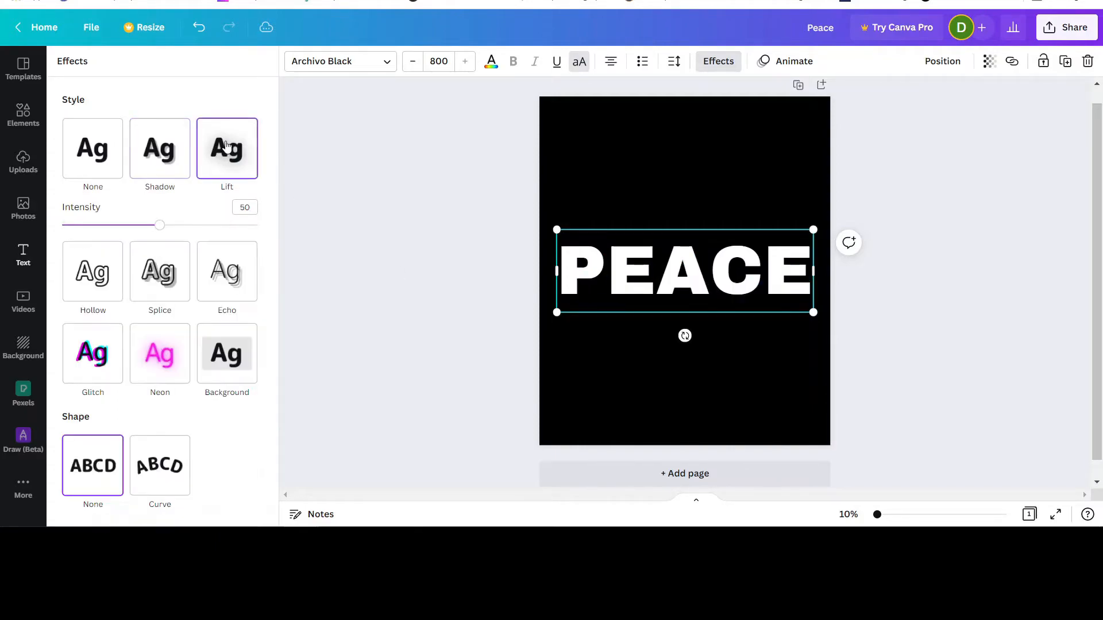
{"action": "left_click", "coordinate": [96, 285]}
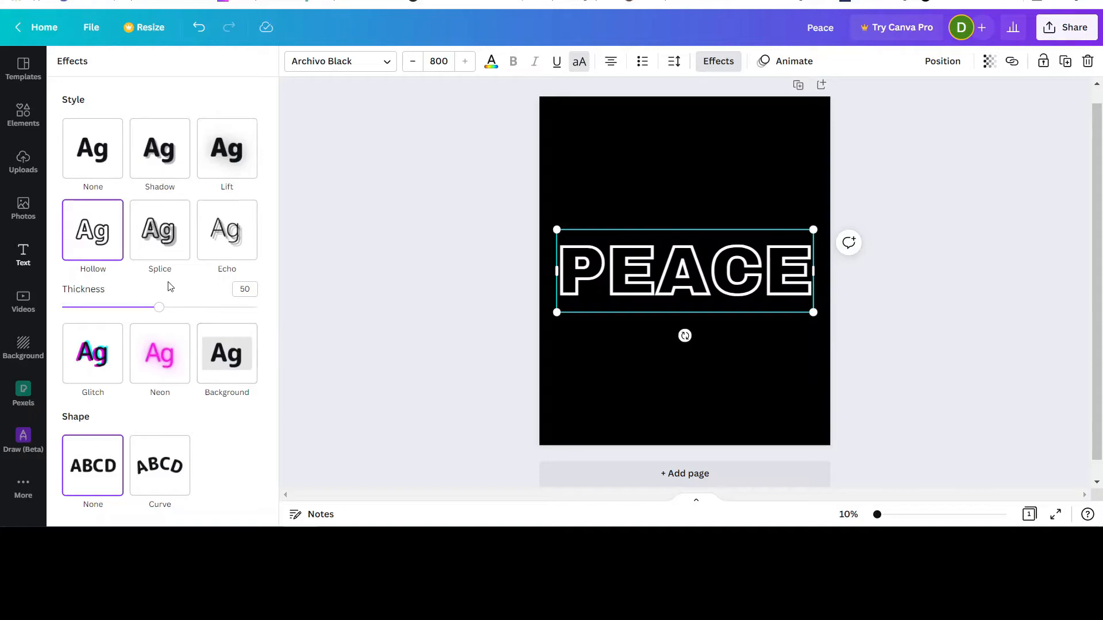
{"action": "left_click", "coordinate": [160, 227]}
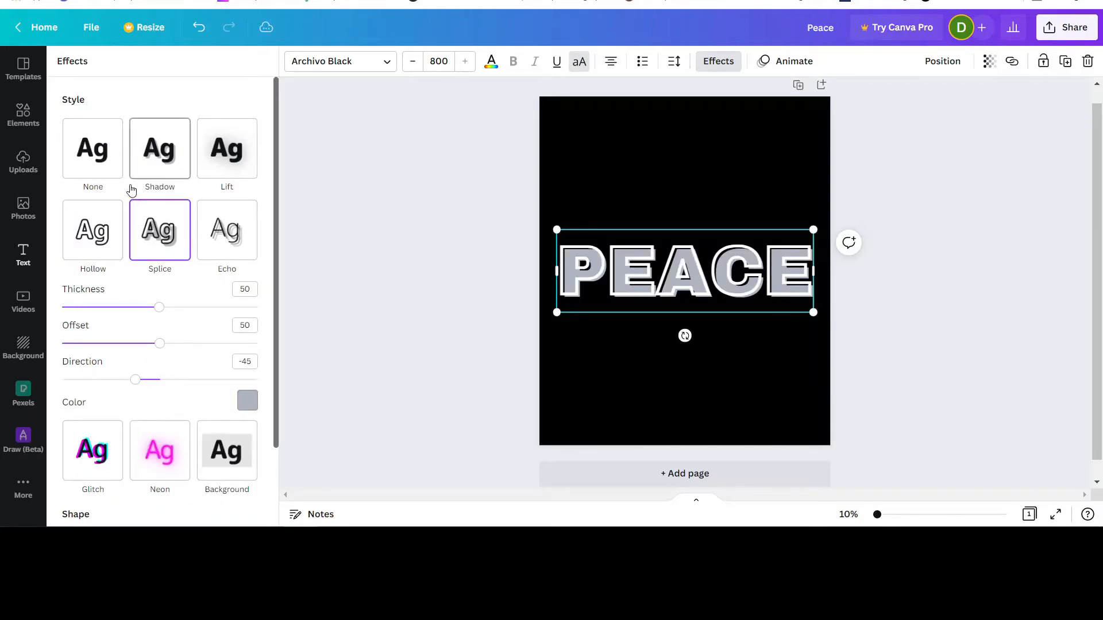
{"action": "left_click", "coordinate": [247, 403]}
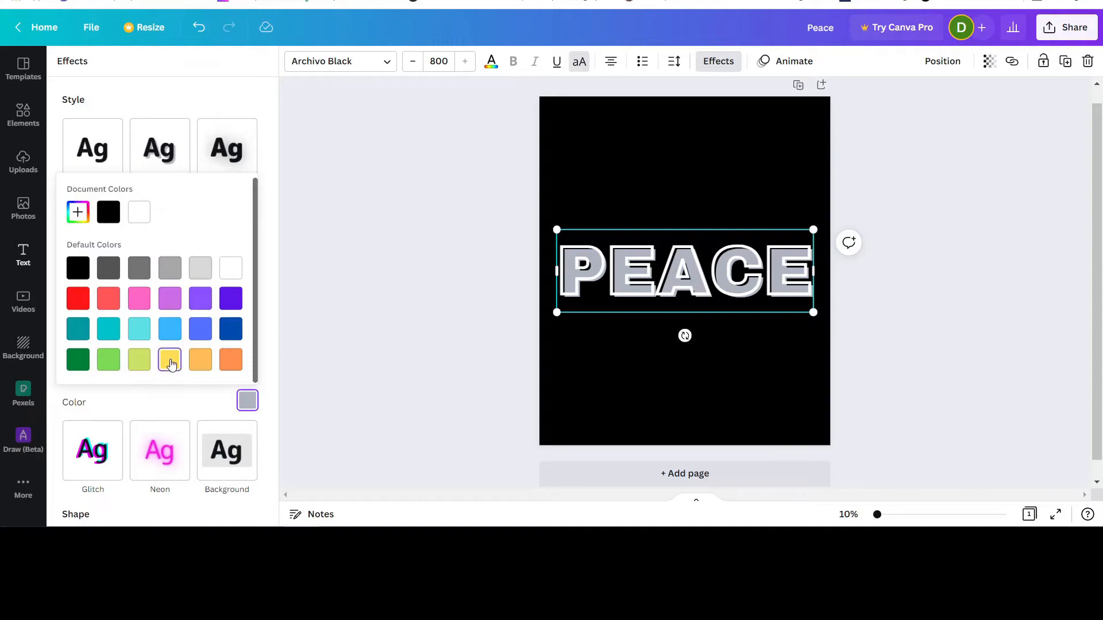
{"action": "left_click", "coordinate": [171, 362]}
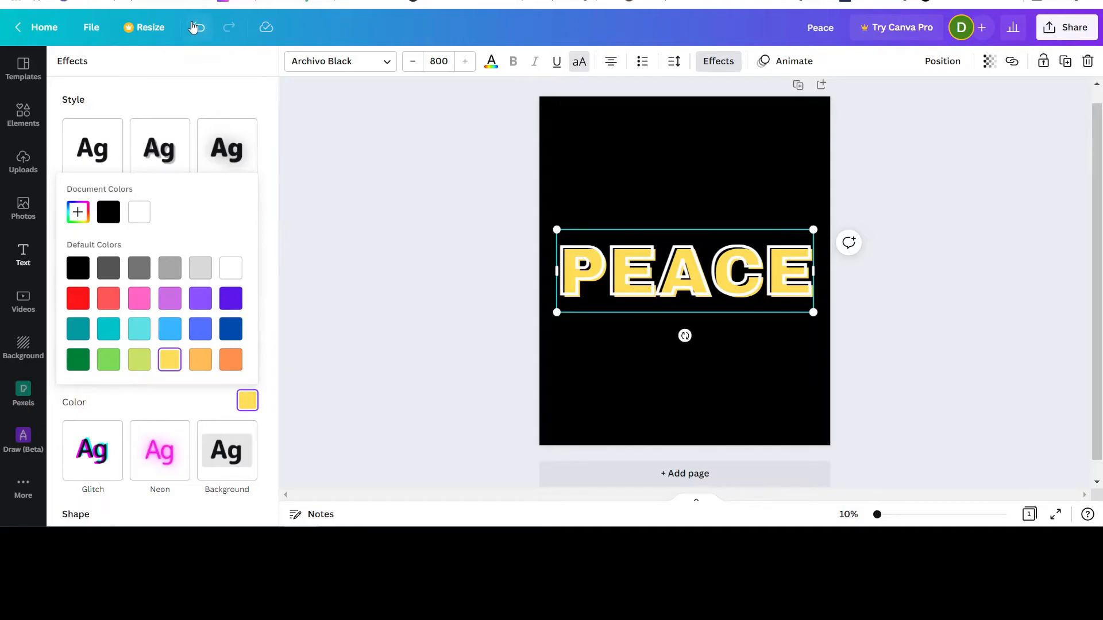
Undo the Splice, Hollow and Lift trials back to the turquoise Shadow effect, and deselect the heading
{"action": "left_click", "coordinate": [194, 27]}
{"action": "left_click", "coordinate": [194, 27]}
{"action": "left_click", "coordinate": [194, 28]}
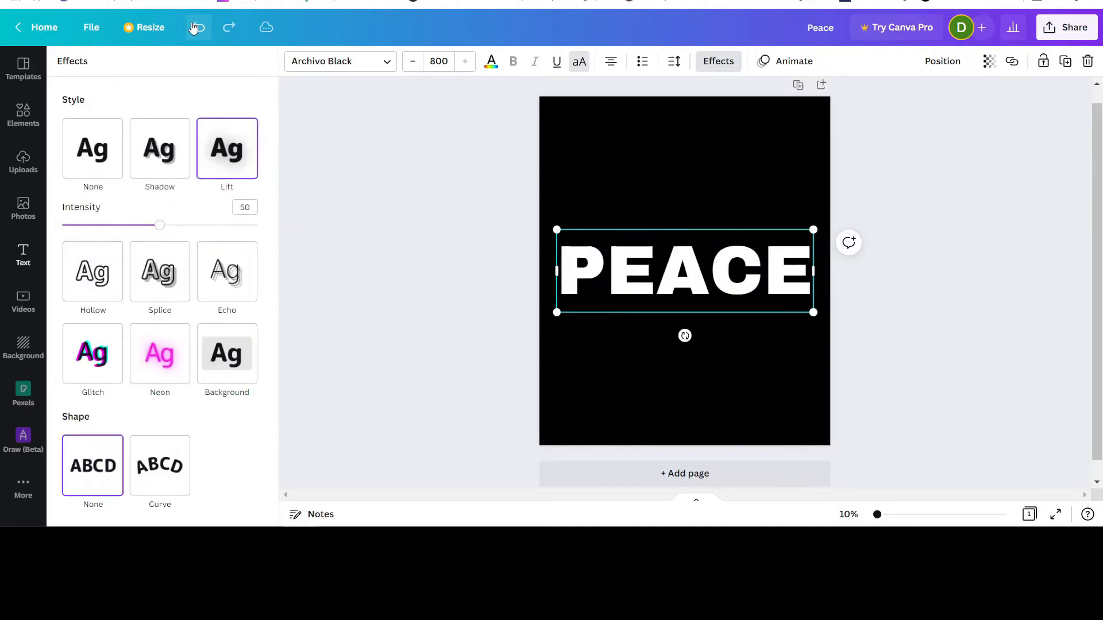
{"action": "left_click", "coordinate": [194, 27]}
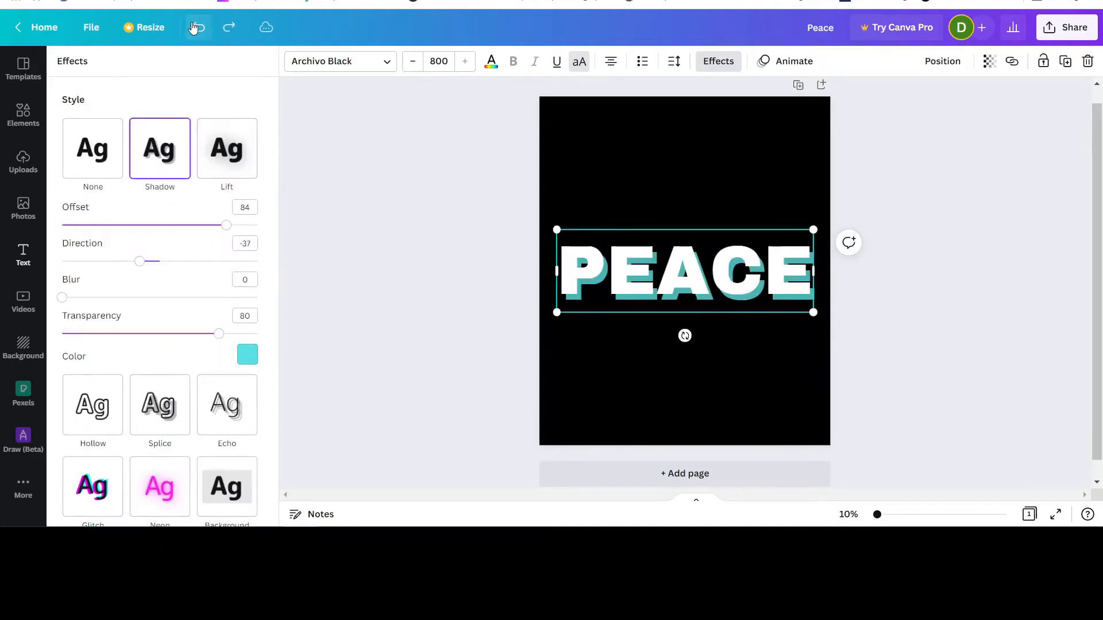
{"action": "left_click", "coordinate": [883, 326]}
{"action": "left_click", "coordinate": [885, 326]}
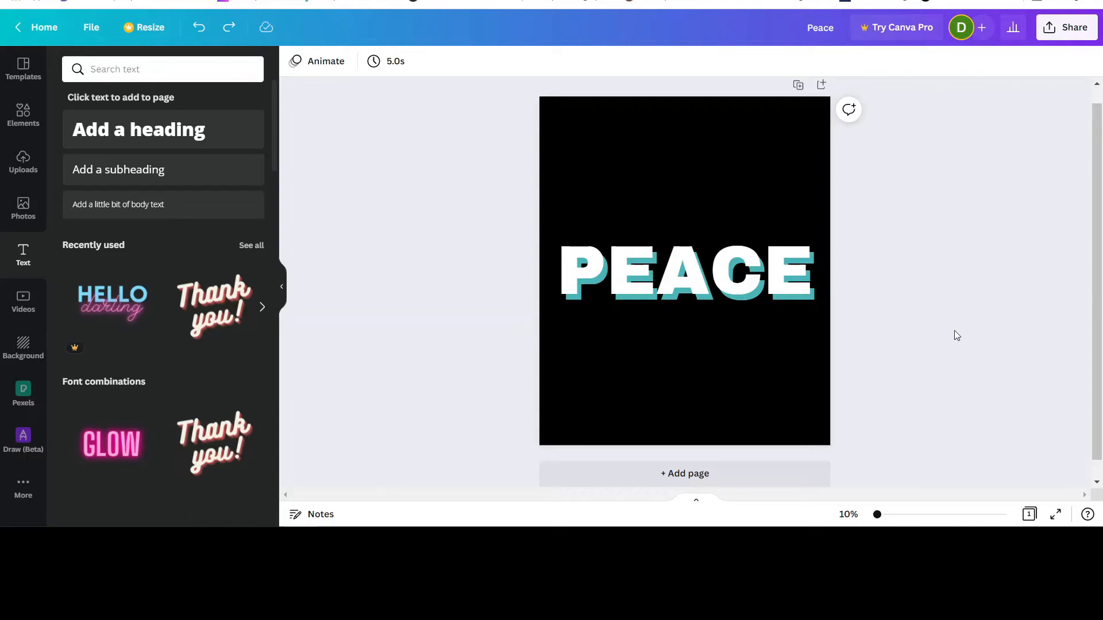
Duplicate the "PEACE" heading and place the copy directly below the original, aligned with it horizontally
{"action": "left_click", "coordinate": [693, 271]}
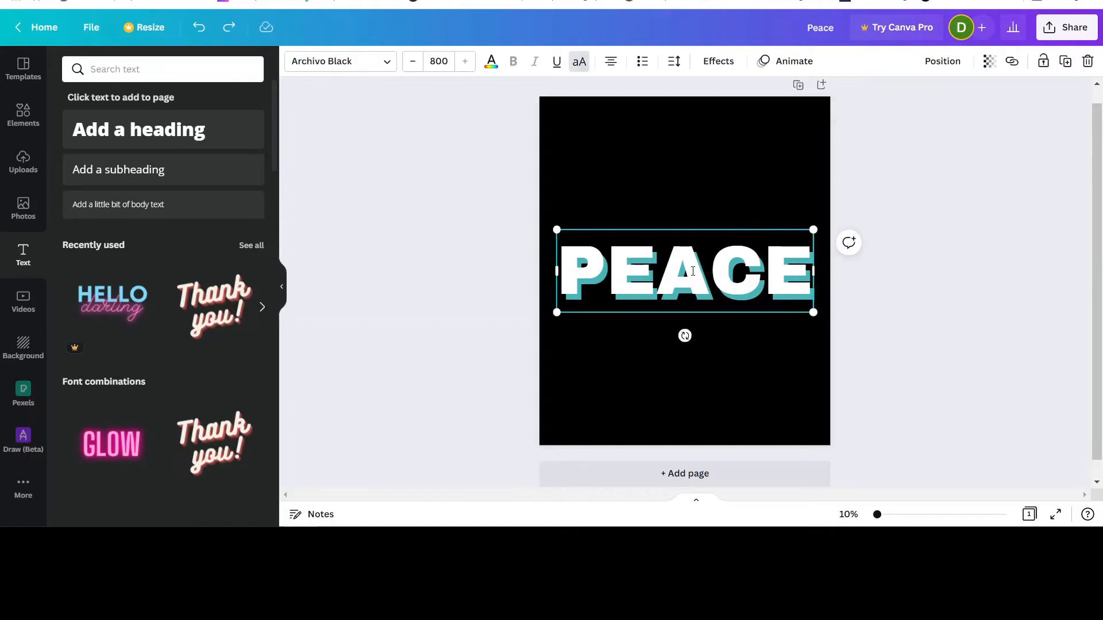
{"action": "left_click", "coordinate": [1065, 62]}
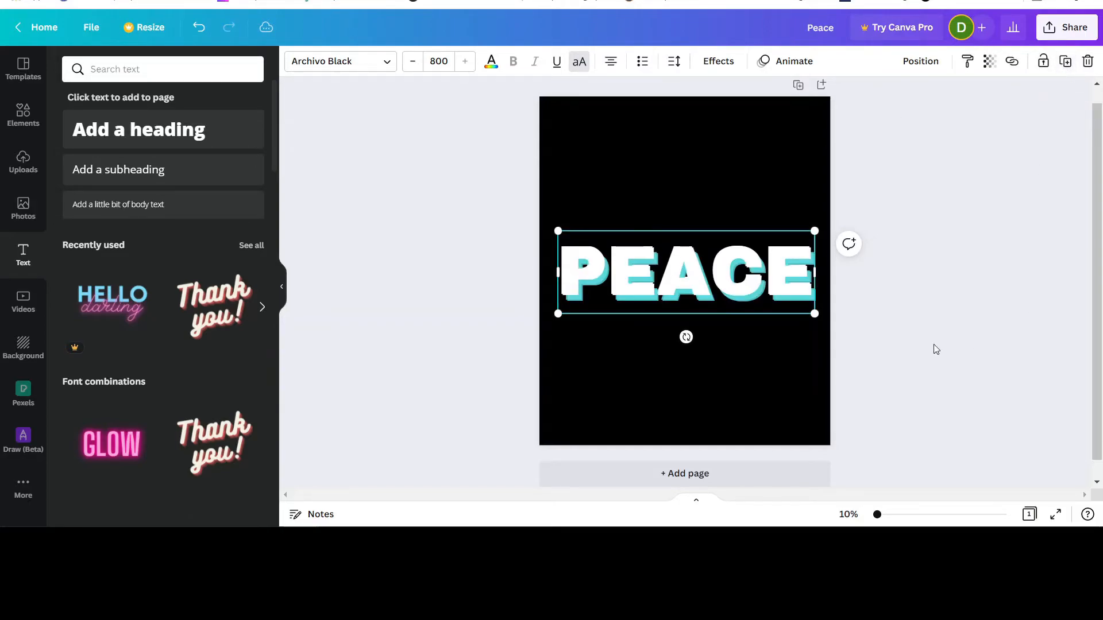
{"action": "left_click_drag", "start_coordinate": [694, 270], "coordinate": [696, 339]}
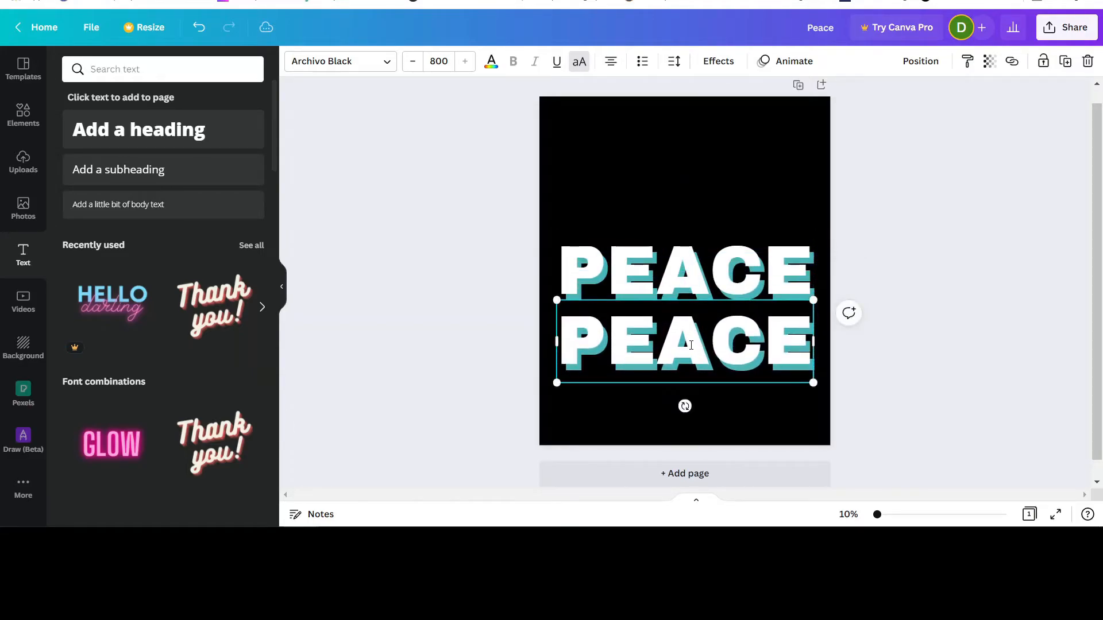
Try yellow and orange shadows on the lower "PEACE" heading, settle on pink, and move the heading up against the original
{"action": "left_click", "coordinate": [722, 66]}
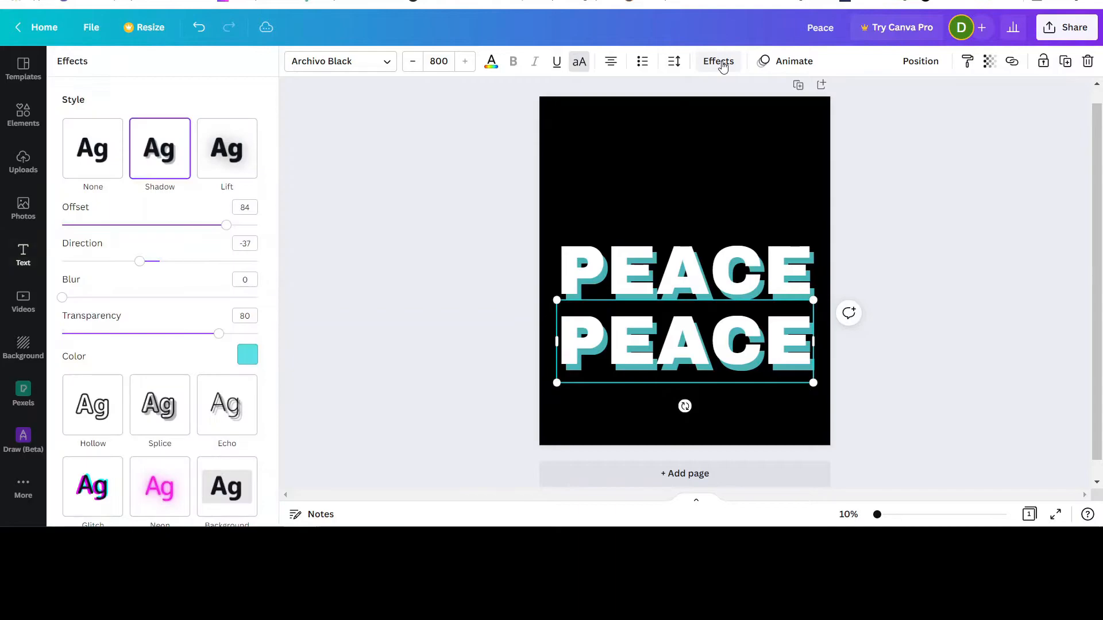
{"action": "left_click", "coordinate": [247, 355]}
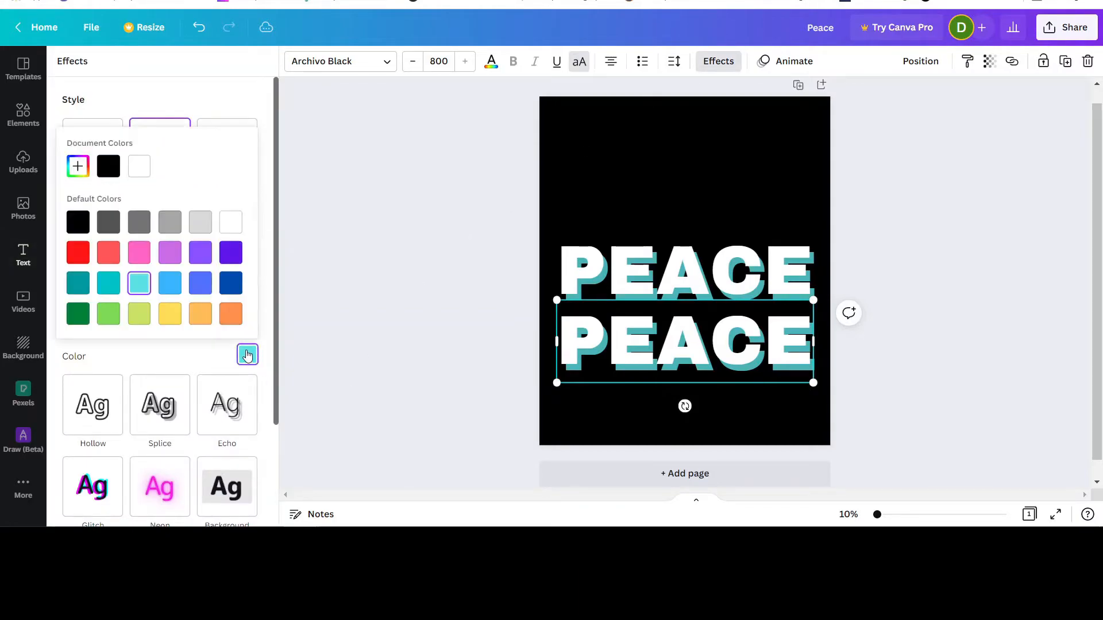
{"action": "left_click", "coordinate": [171, 314]}
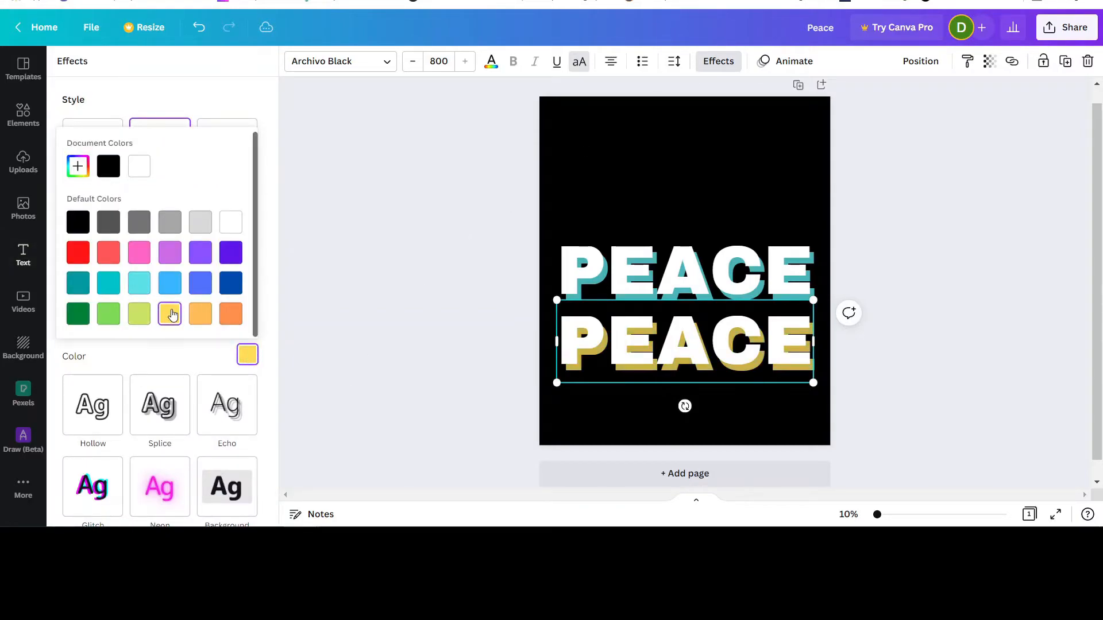
{"action": "left_click", "coordinate": [231, 315]}
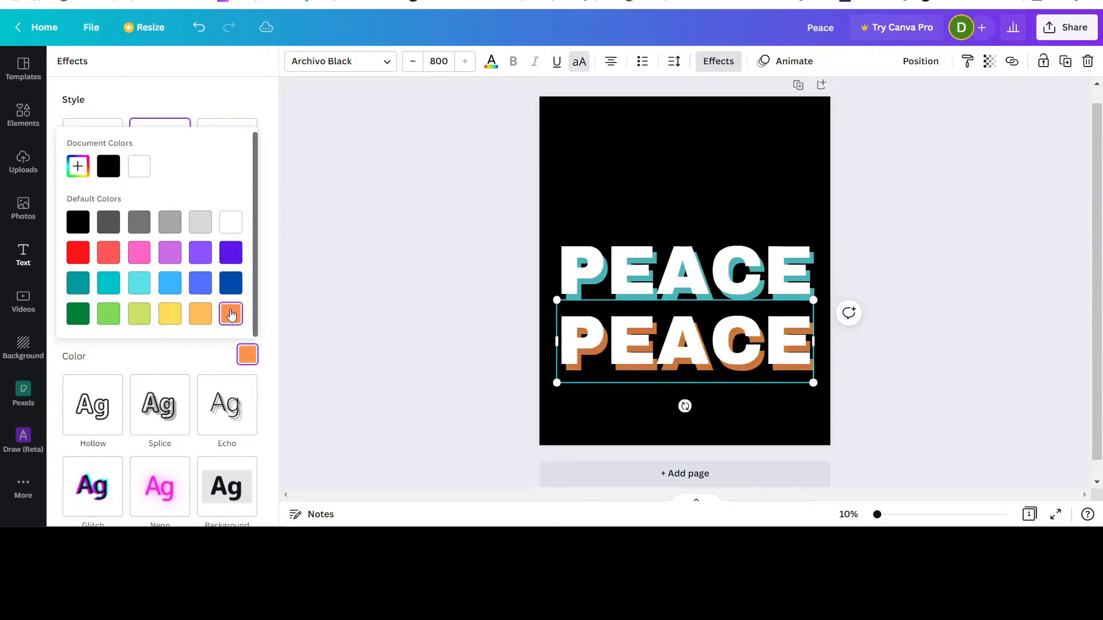
{"action": "left_click", "coordinate": [137, 256]}
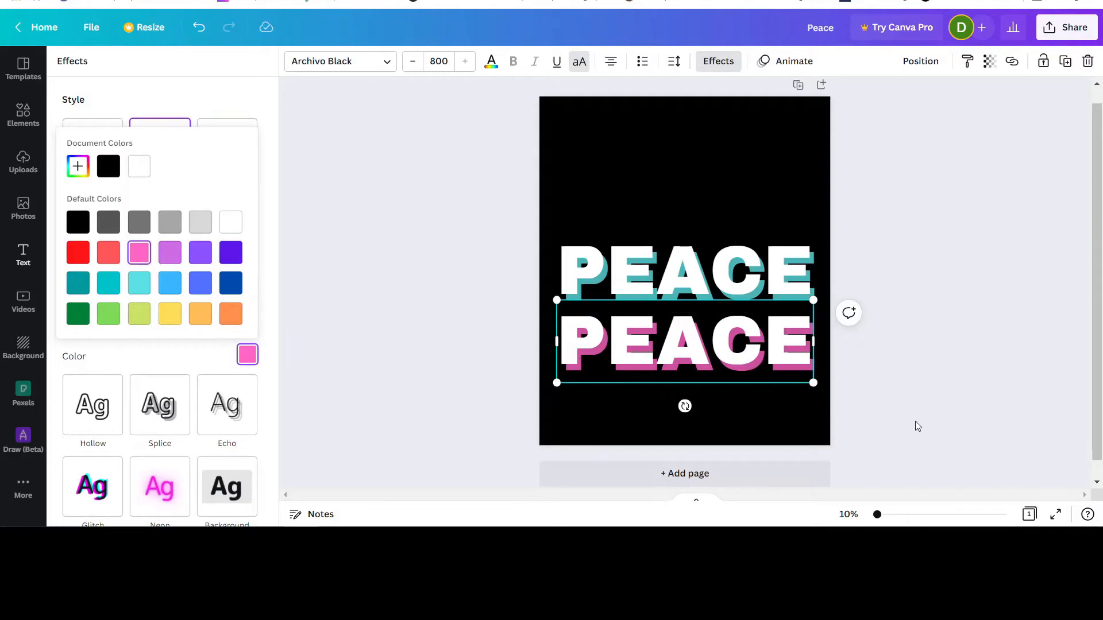
{"action": "left_click_drag", "start_coordinate": [717, 345], "coordinate": [678, 334]}
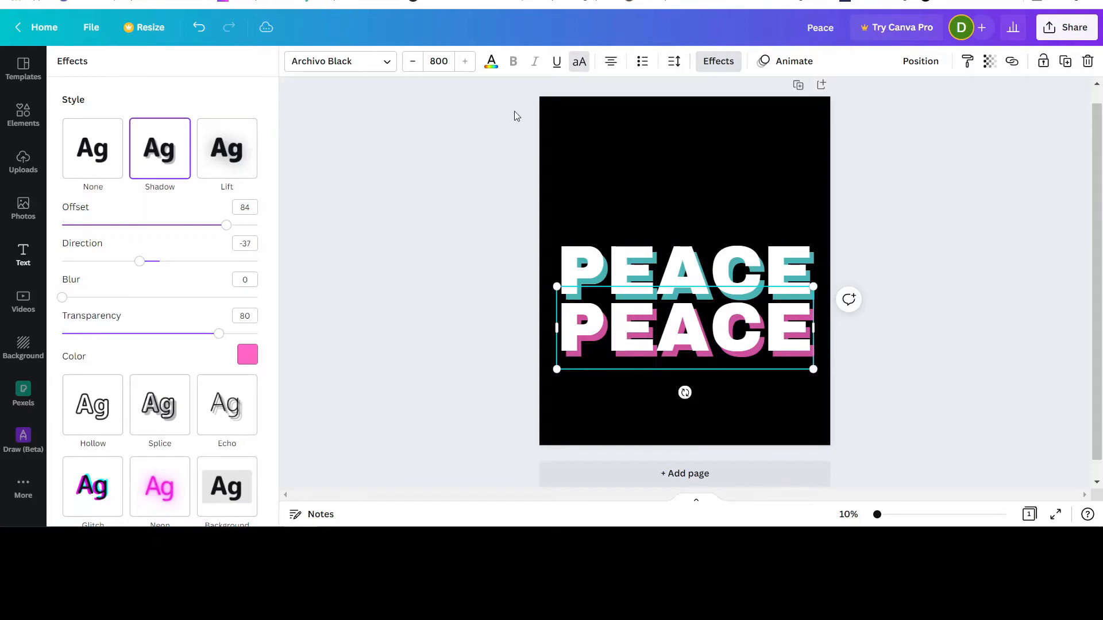
Change the lower "PEACE" heading's text color to yellow and move it directly above the white heading
{"action": "left_click", "coordinate": [490, 66]}
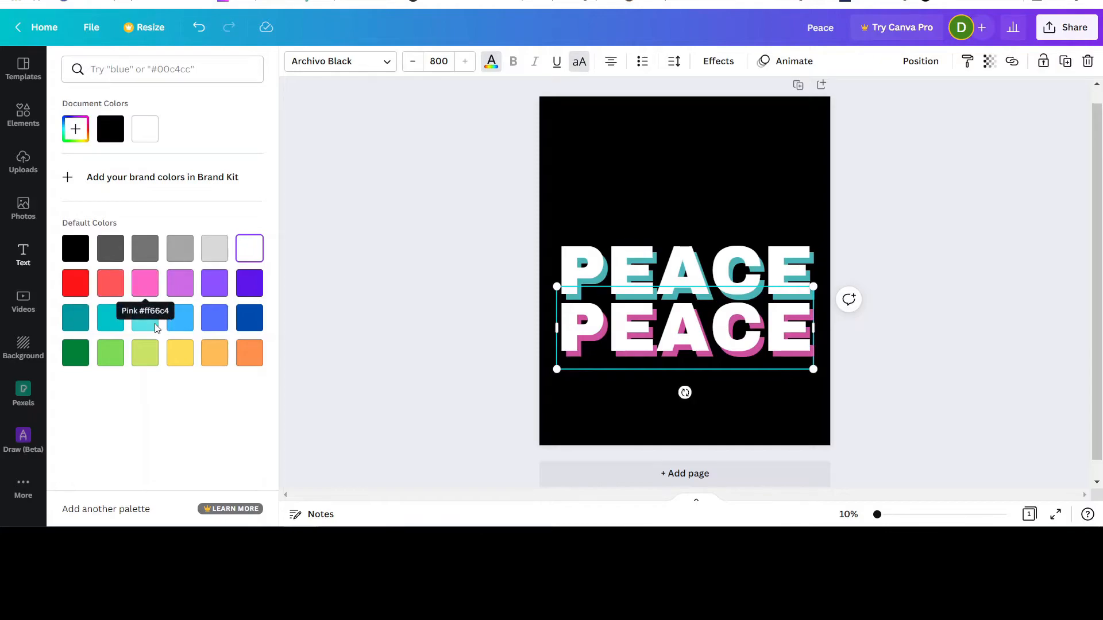
{"action": "left_click", "coordinate": [174, 359]}
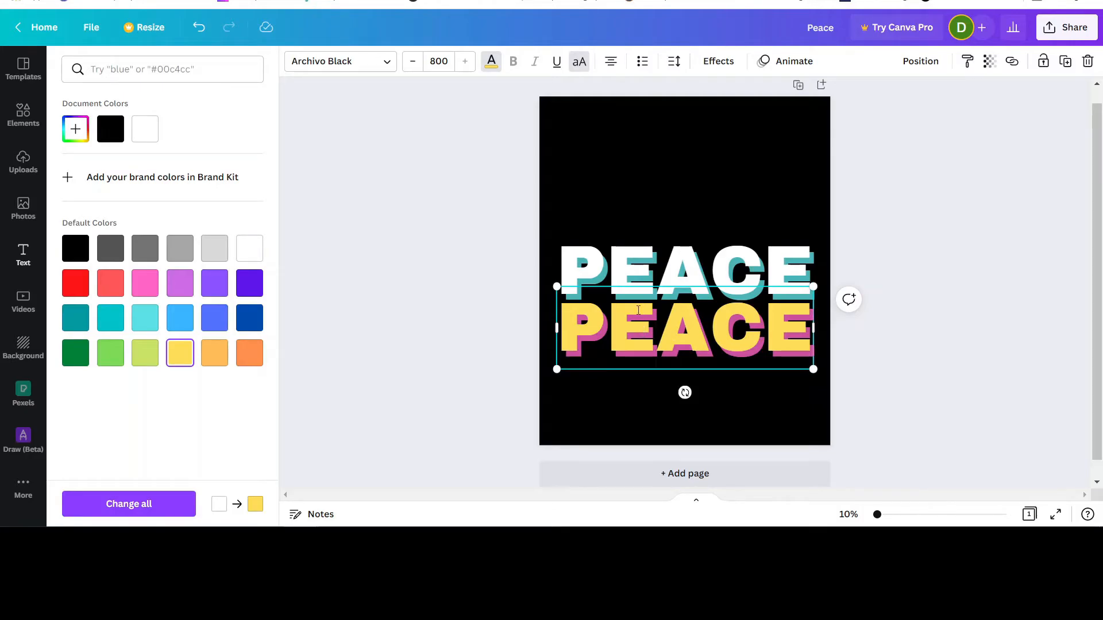
{"action": "left_click", "coordinate": [933, 321]}
{"action": "left_click", "coordinate": [719, 322]}
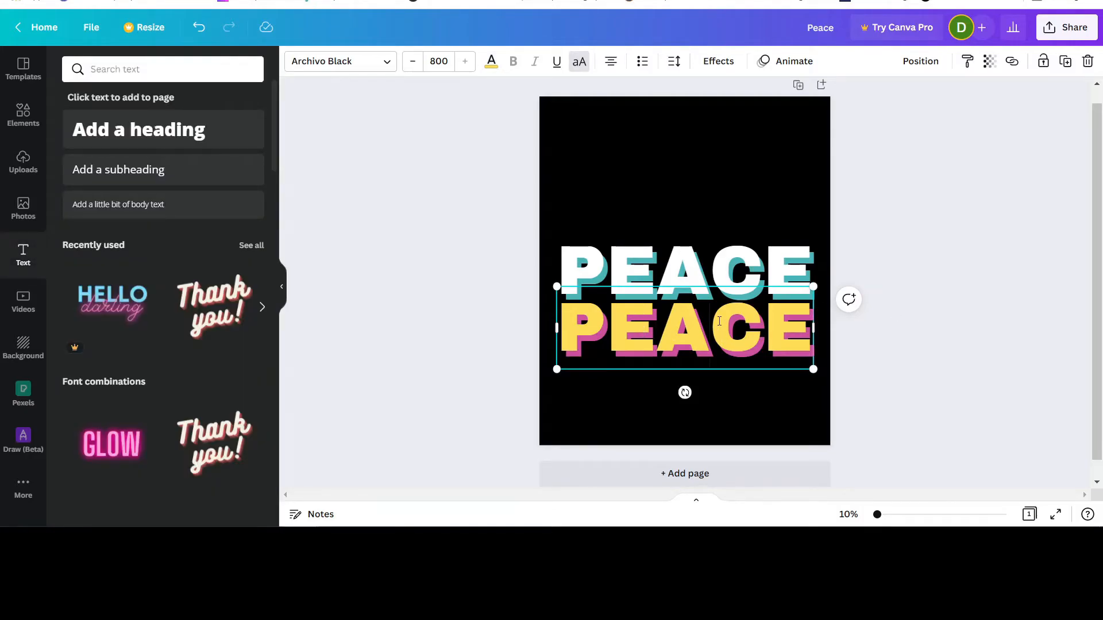
{"action": "left_click", "coordinate": [932, 345]}
{"action": "left_click_drag", "start_coordinate": [682, 333], "coordinate": [680, 221]}
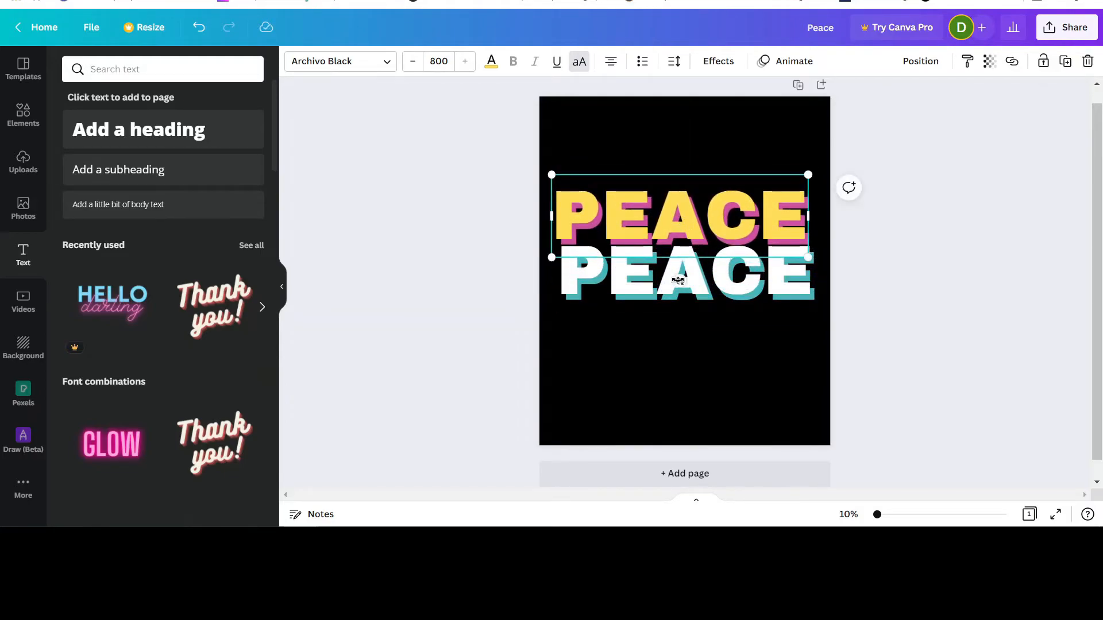
Set the white "PEACE" heading's shadow transparency to 94, direction to -53 and offset to 82
{"action": "left_click", "coordinate": [699, 279]}
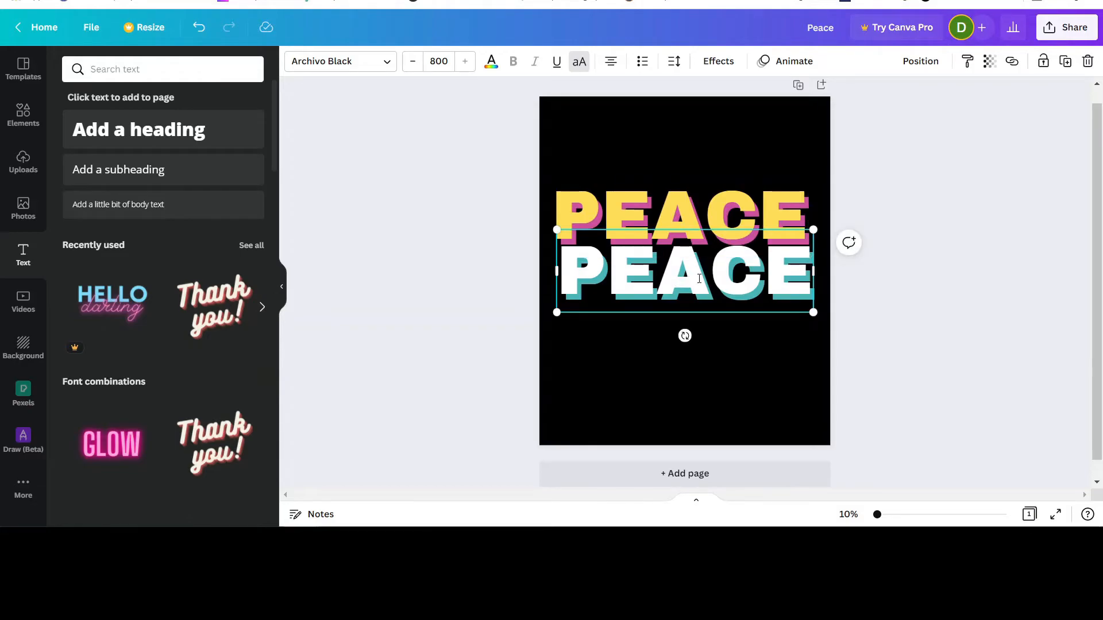
{"action": "left_click", "coordinate": [718, 62]}
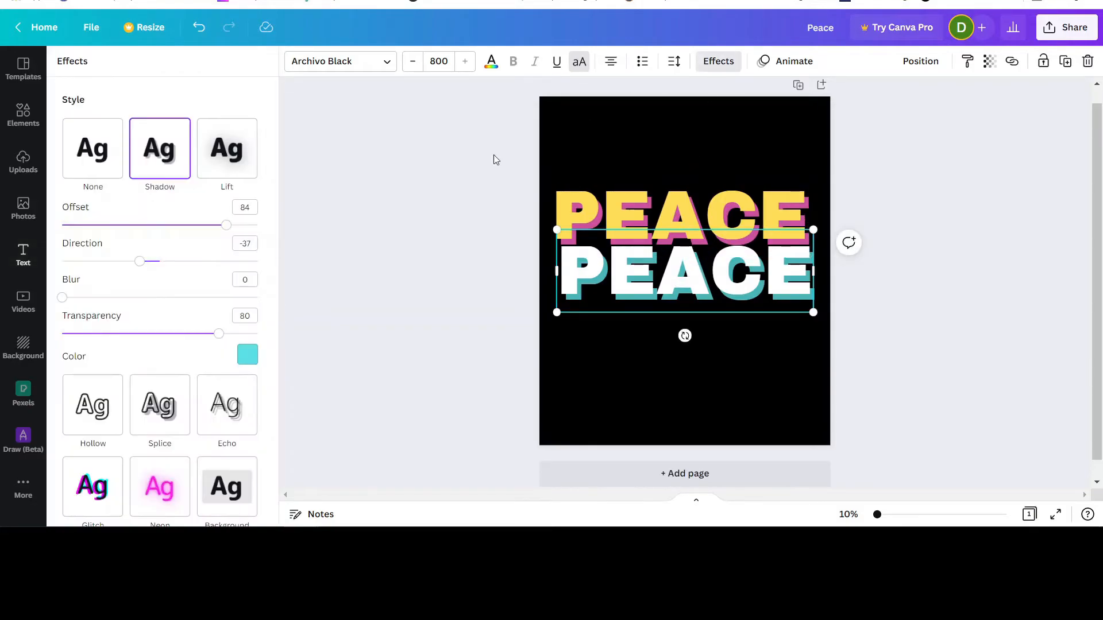
{"action": "left_click_drag", "start_coordinate": [219, 334], "coordinate": [246, 334]}
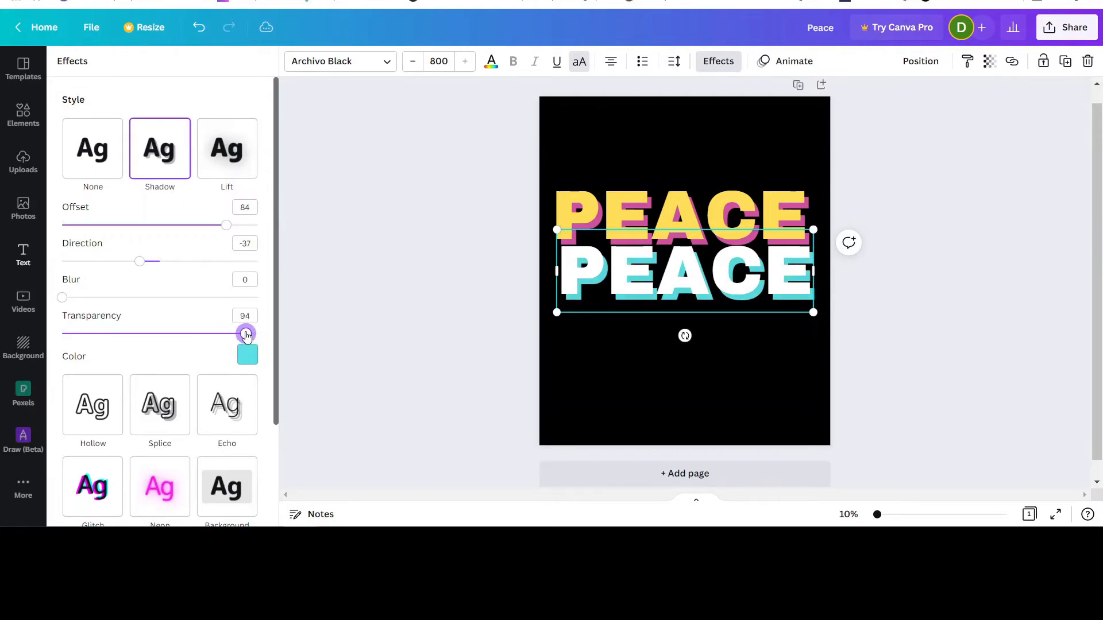
{"action": "mouse_move", "coordinate": [140, 261]}
{"action": "left_mouse_down"}
{"action": "mouse_move", "coordinate": [189, 260]}
{"action": "mouse_move", "coordinate": [132, 261]}
{"action": "left_mouse_up"}
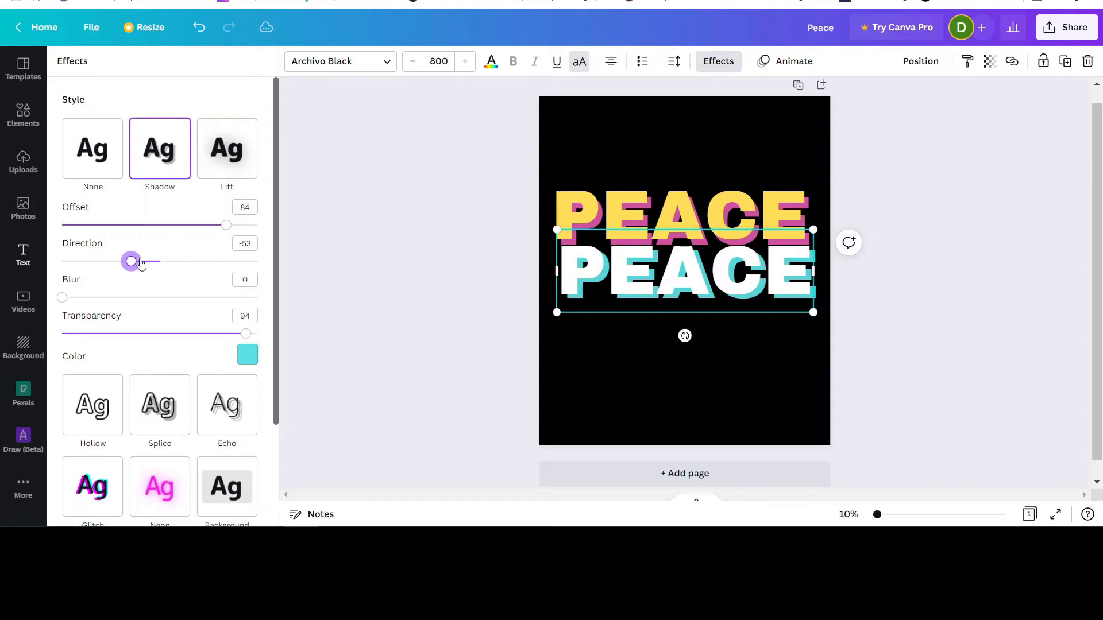
{"action": "mouse_move", "coordinate": [227, 225]}
{"action": "left_mouse_down"}
{"action": "mouse_move", "coordinate": [277, 224]}
{"action": "mouse_move", "coordinate": [155, 224]}
{"action": "mouse_move", "coordinate": [223, 225]}
{"action": "left_mouse_up"}
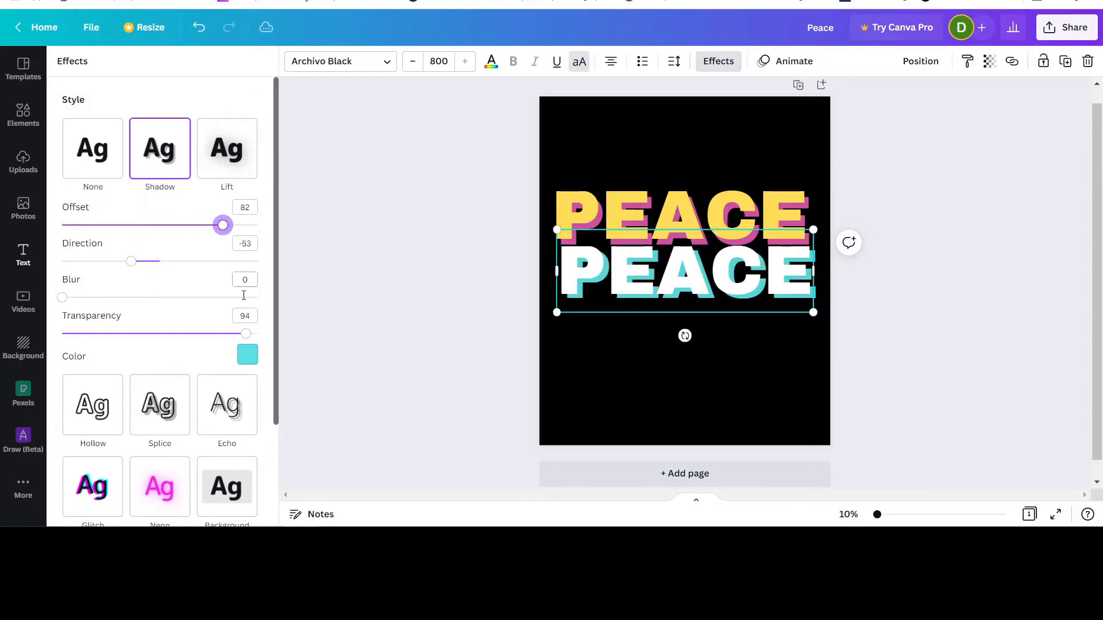
Try overlapping the yellow "PEACE" heading on the white one, and move it below the white heading
{"action": "left_click_drag", "start_coordinate": [703, 198], "coordinate": [703, 244]}
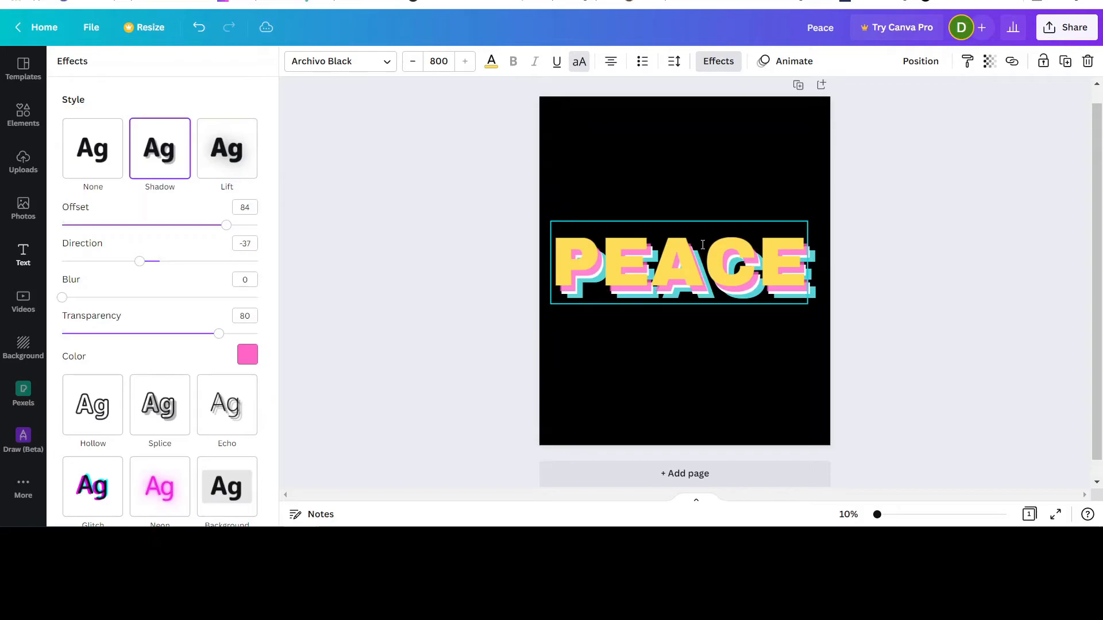
{"action": "left_click_drag", "start_coordinate": [703, 245], "coordinate": [704, 262]}
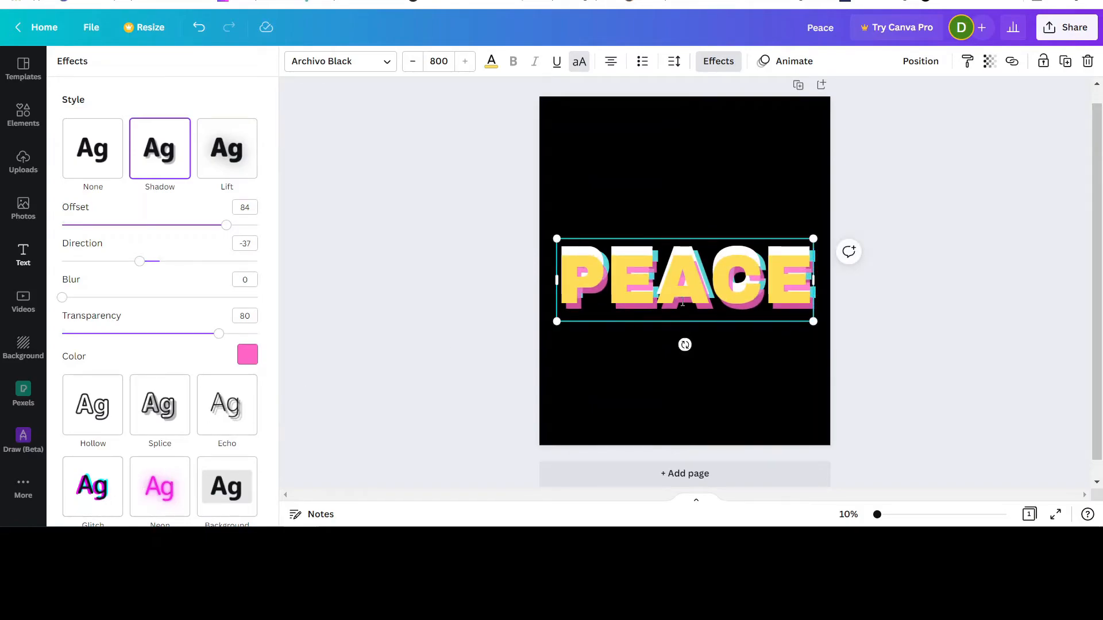
{"action": "left_click_drag", "start_coordinate": [718, 285], "coordinate": [718, 359]}
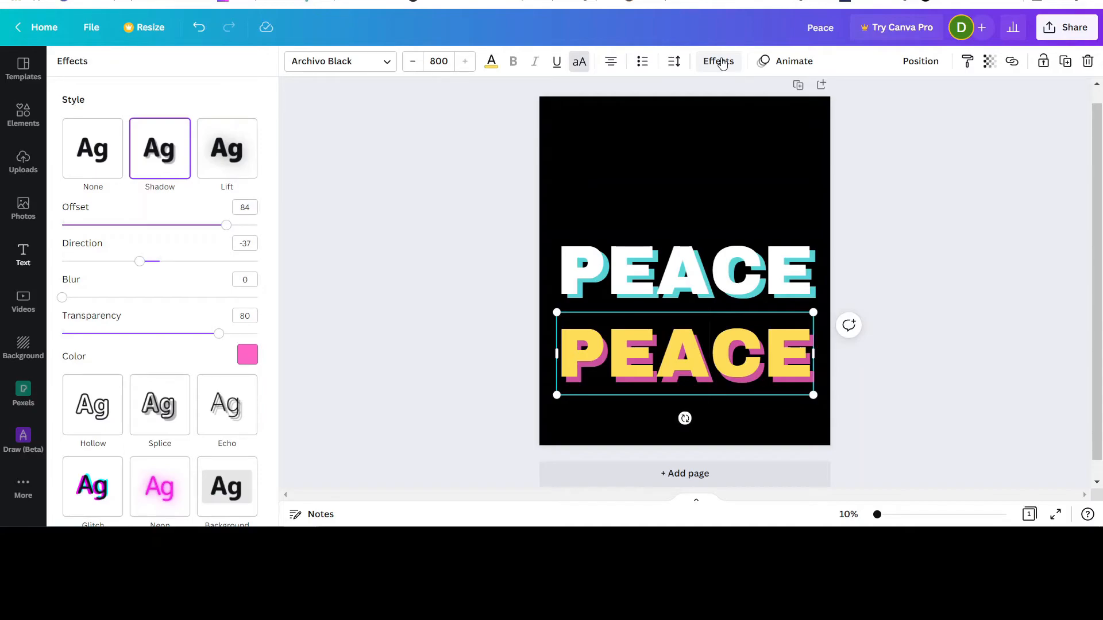
Reset the yellow heading's Shadow effect to its defaults and overlay the heading slightly up and left of the white one
{"action": "left_click", "coordinate": [163, 166]}
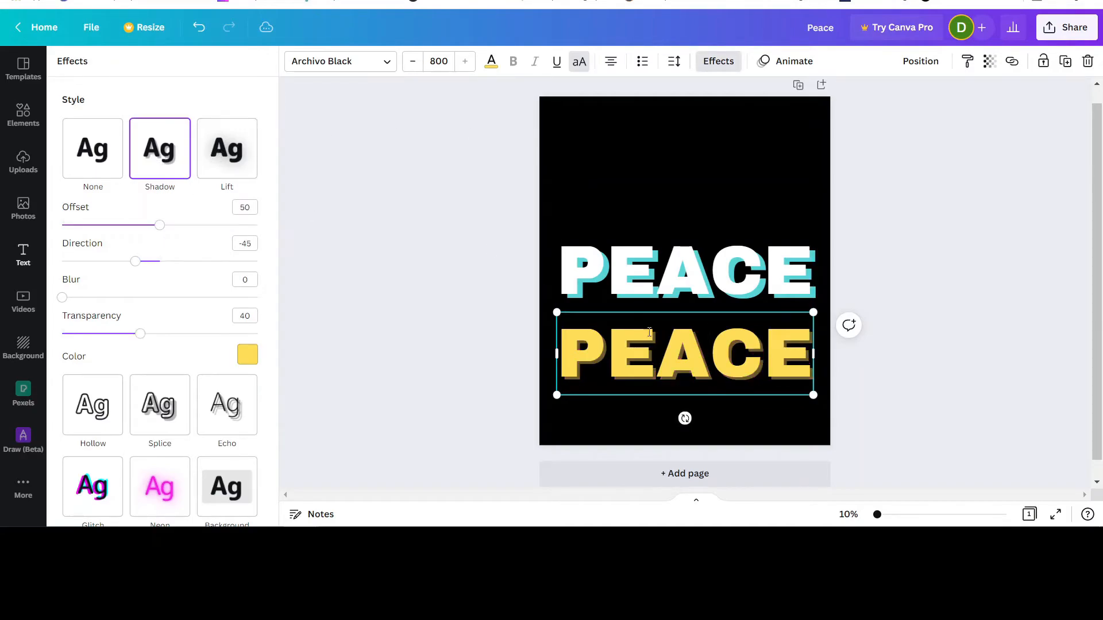
{"action": "left_click_drag", "start_coordinate": [664, 362], "coordinate": [670, 279]}
{"action": "left_click_drag", "start_coordinate": [668, 278], "coordinate": [668, 272]}
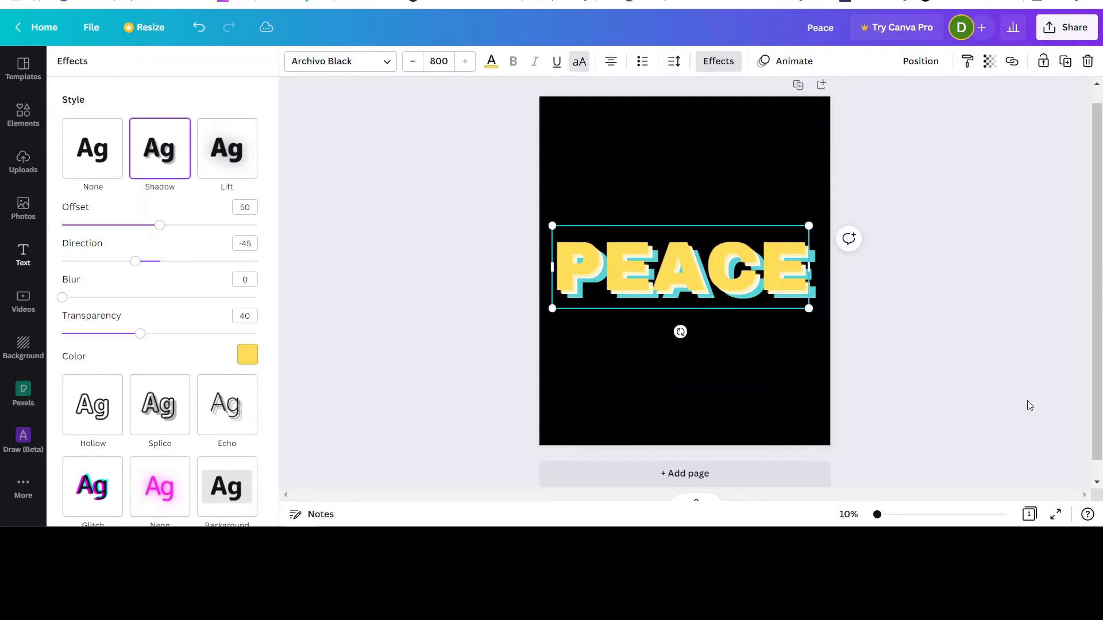
{"action": "left_click", "coordinate": [962, 363]}
{"action": "left_click", "coordinate": [929, 335]}
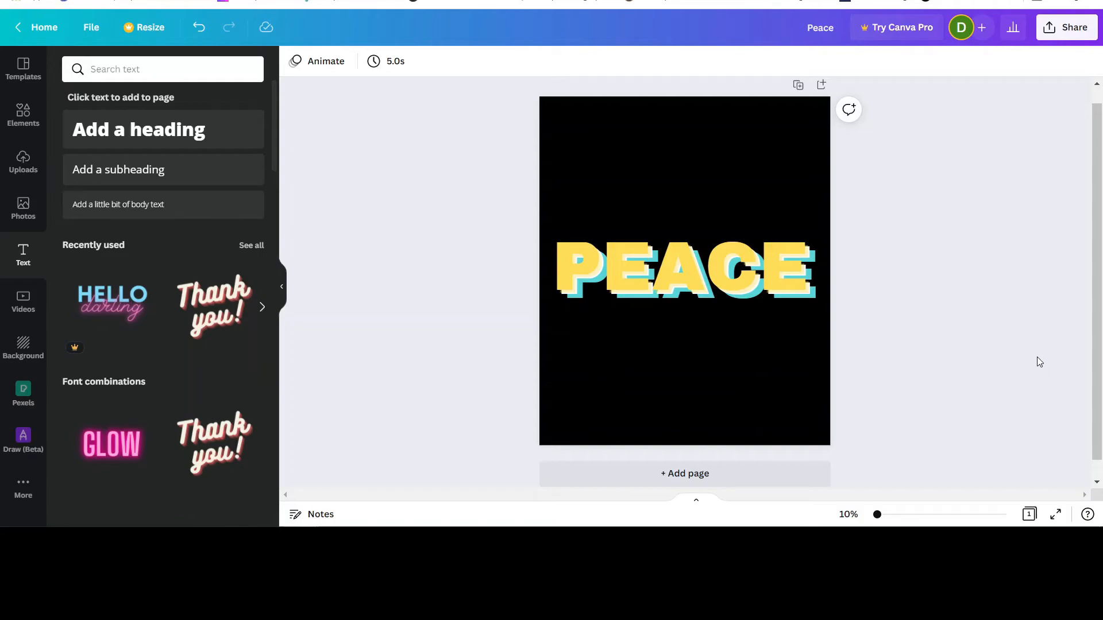
Move the yellow "PEACE" heading below the white one and try the Glitch effect on it with offset 92
{"action": "left_click_drag", "start_coordinate": [679, 268], "coordinate": [684, 362]}
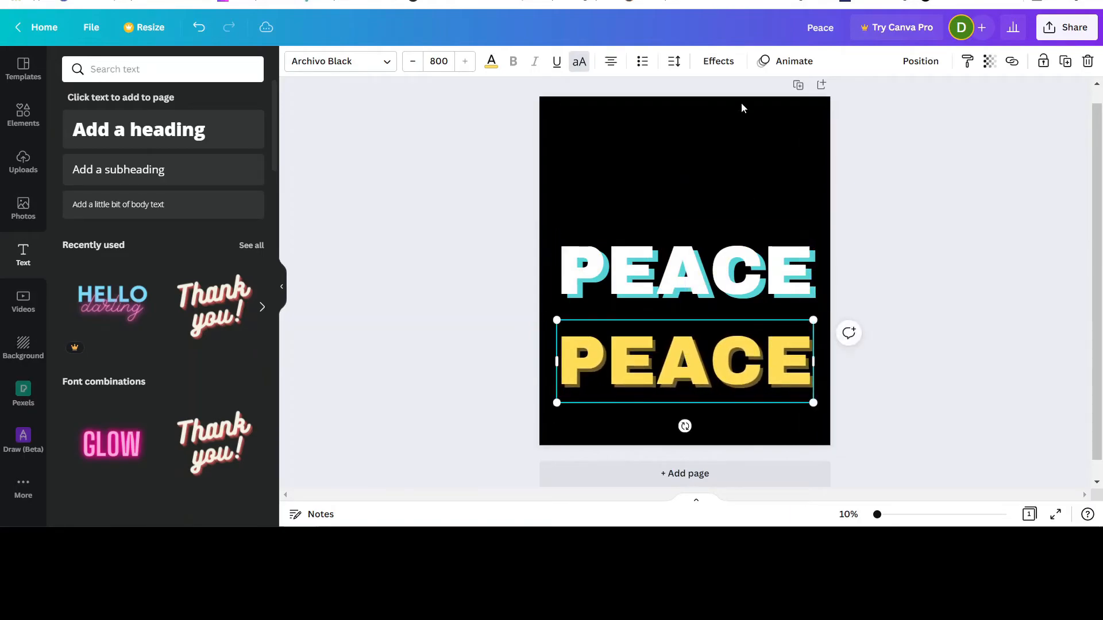
{"action": "left_click", "coordinate": [718, 61]}
{"action": "scroll", "coordinate": [98, 402], "scroll_direction": "down", "scroll_amount": 2}
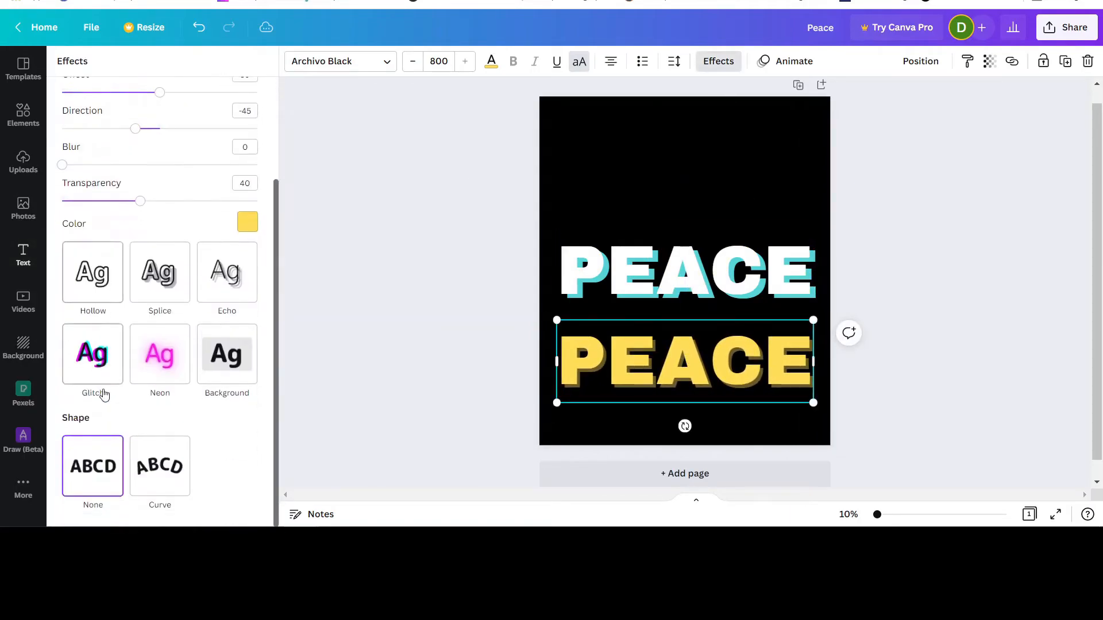
{"action": "left_click", "coordinate": [93, 353]}
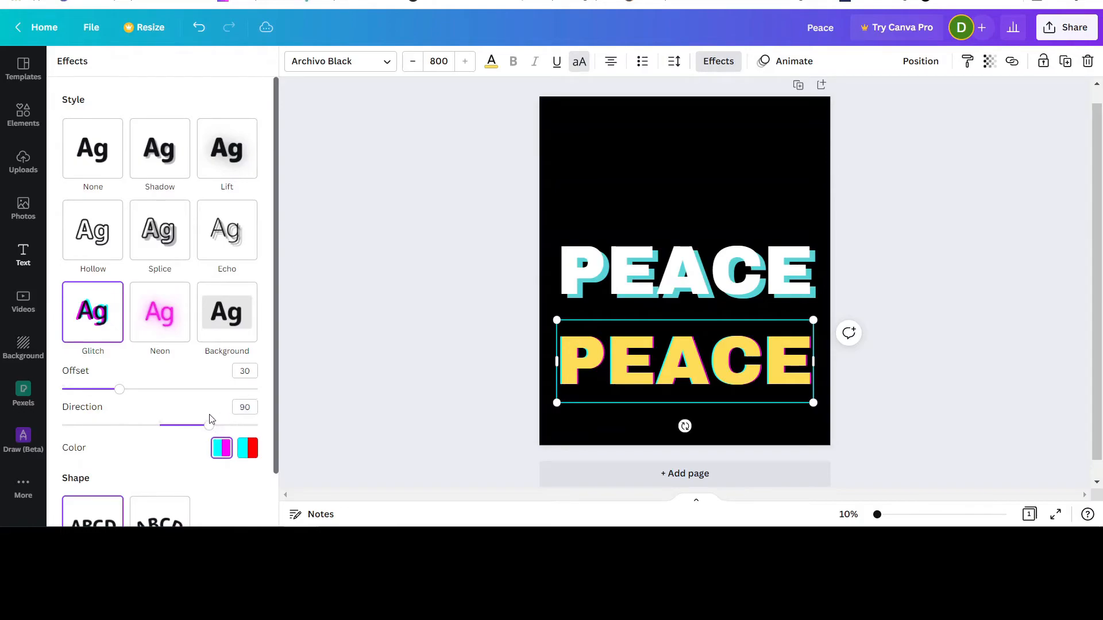
{"action": "left_click", "coordinate": [237, 412]}
{"action": "left_click_drag", "start_coordinate": [119, 389], "coordinate": [242, 389]}
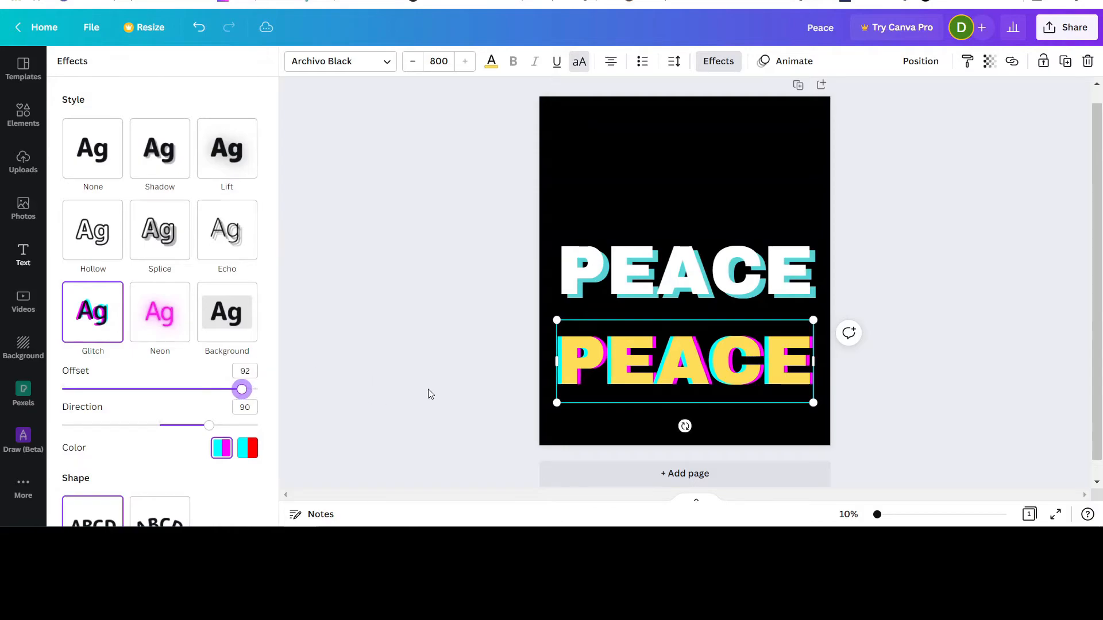
Undo the Glitch trial and the yellow heading's last move
{"action": "left_click", "coordinate": [201, 28]}
{"action": "left_click", "coordinate": [201, 27]}
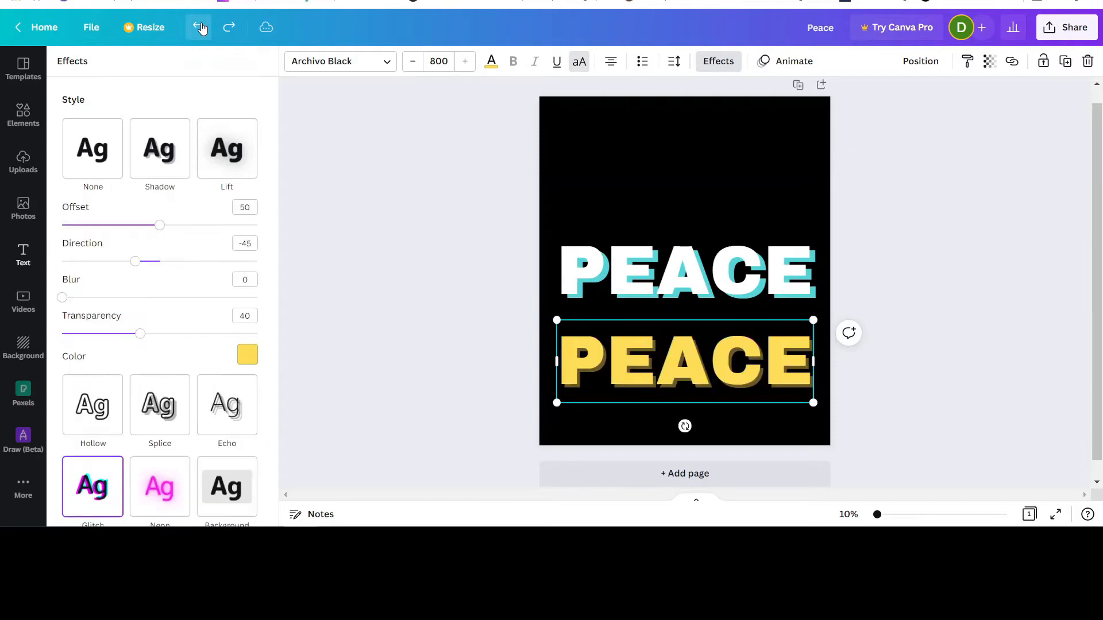
{"action": "left_click", "coordinate": [201, 27]}
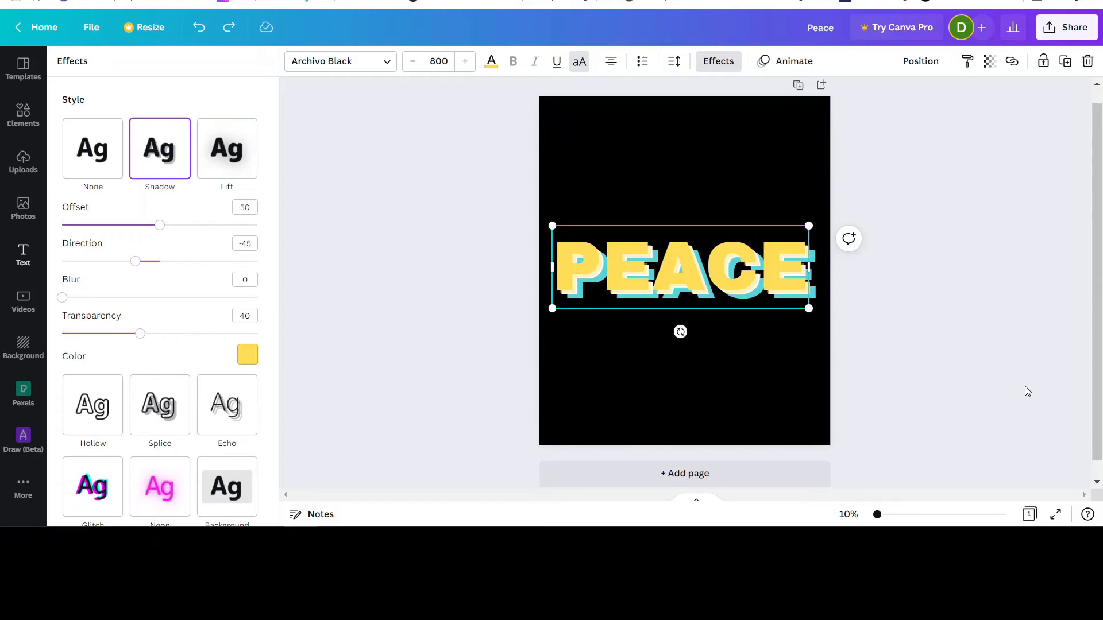
Delete the yellow "PEACE" heading lying over the white one
{"action": "left_click", "coordinate": [954, 321]}
{"action": "left_click", "coordinate": [948, 319]}
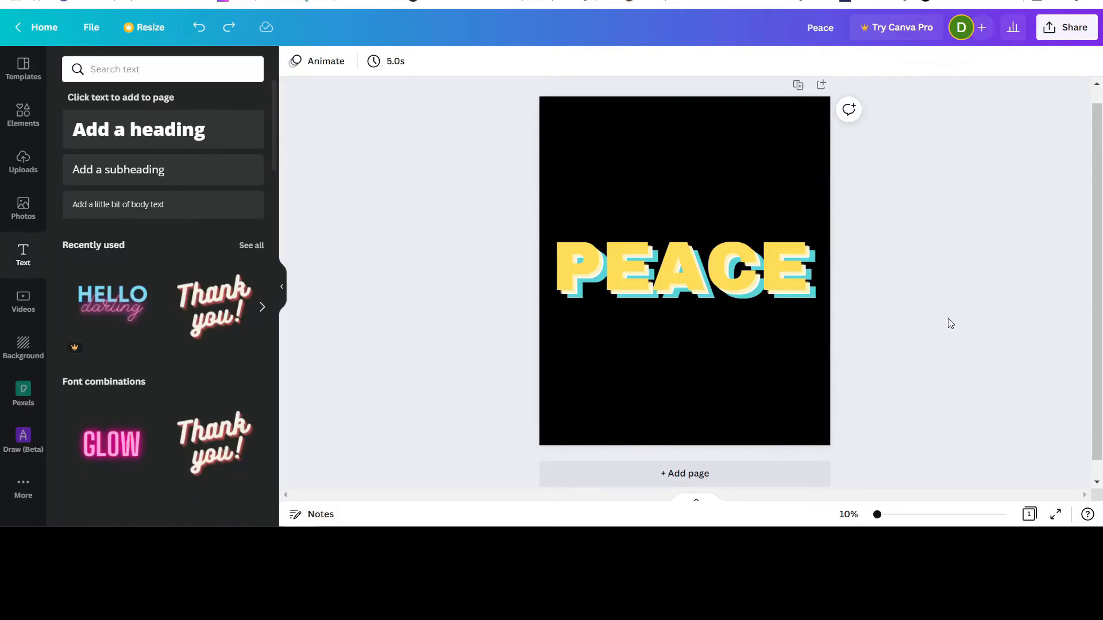
{"action": "left_click", "coordinate": [703, 270]}
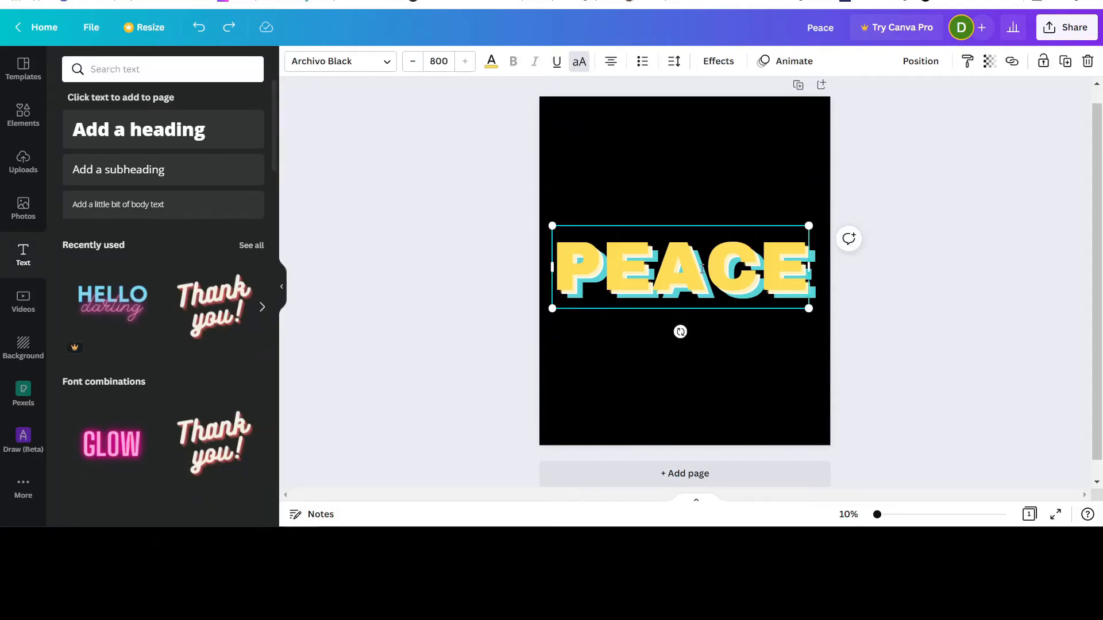
{"action": "key", "text": "Delete"}
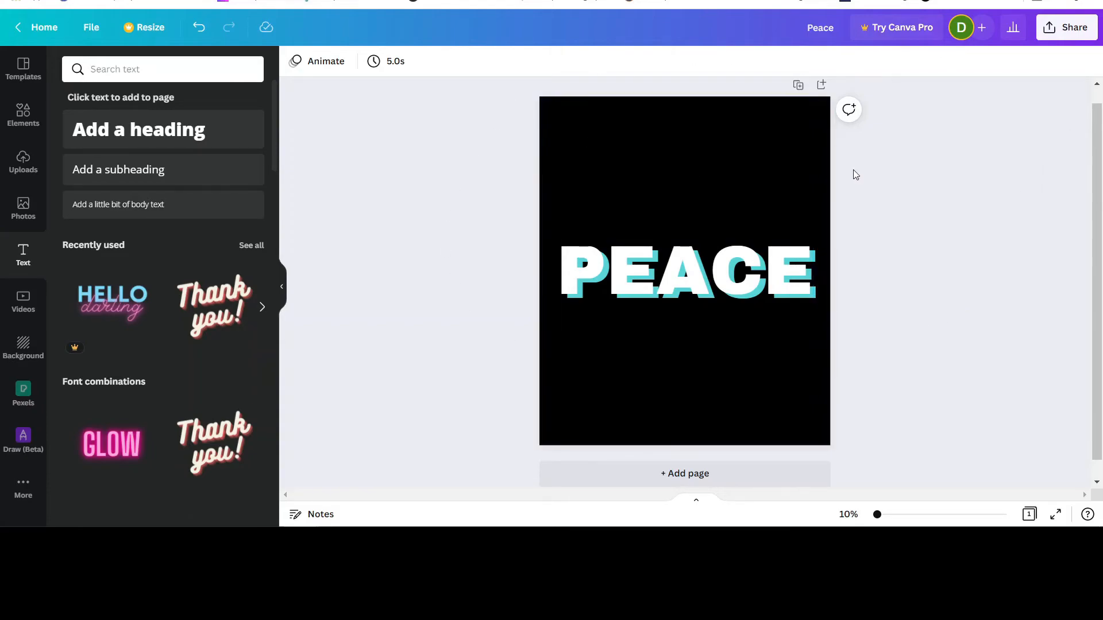
Examine the design's download settings and the available file types, keeping PNG, and close them without downloading
{"action": "left_click", "coordinate": [1067, 38]}
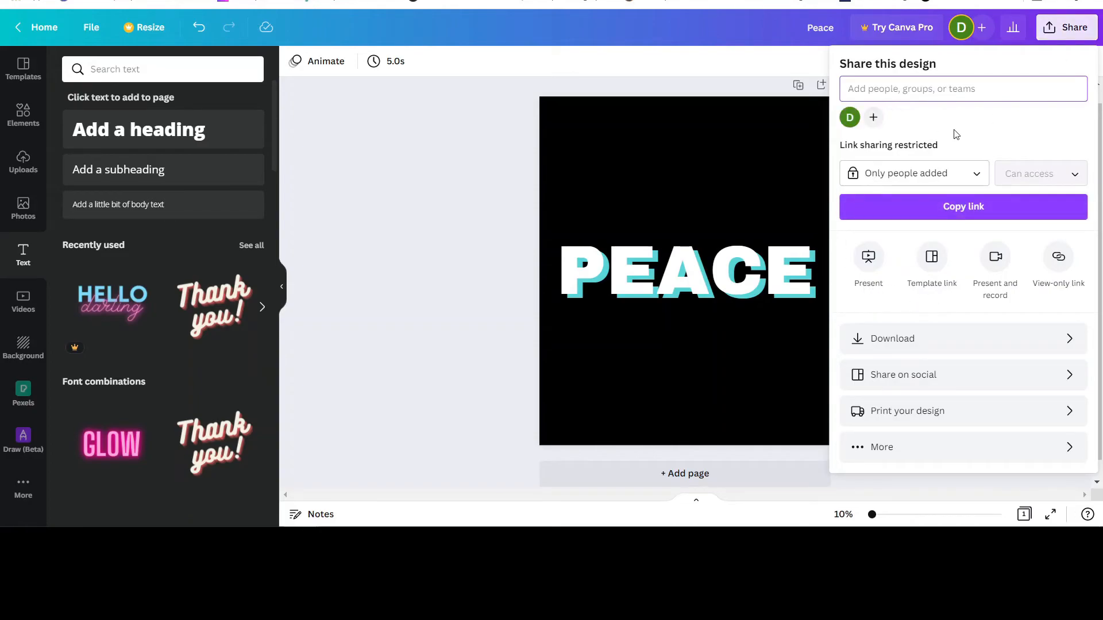
{"action": "left_click", "coordinate": [912, 340]}
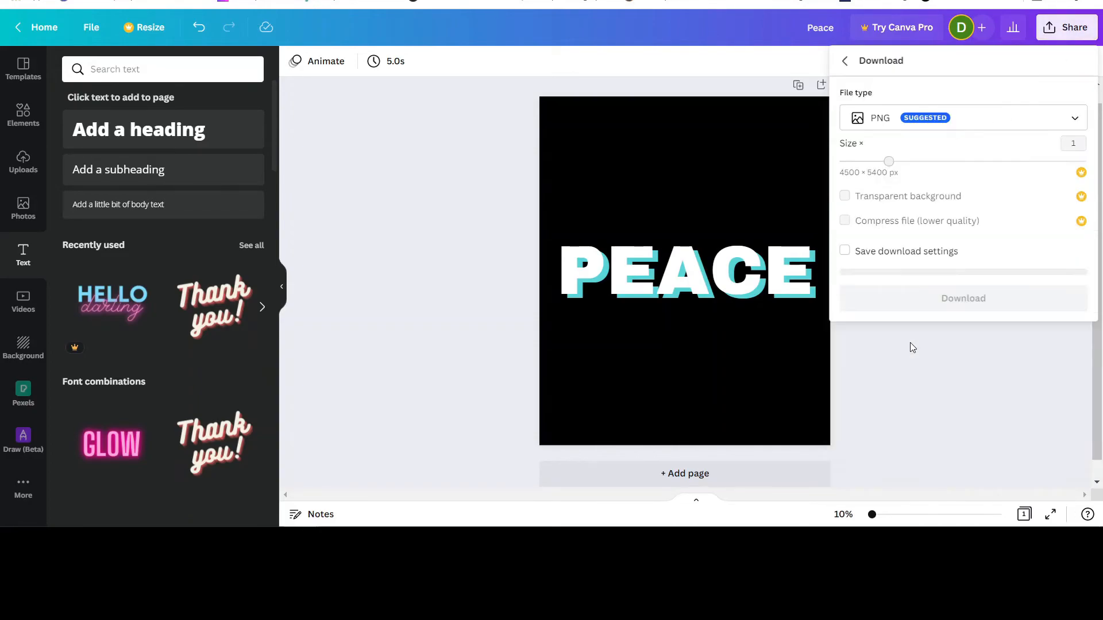
{"action": "left_click", "coordinate": [1003, 119]}
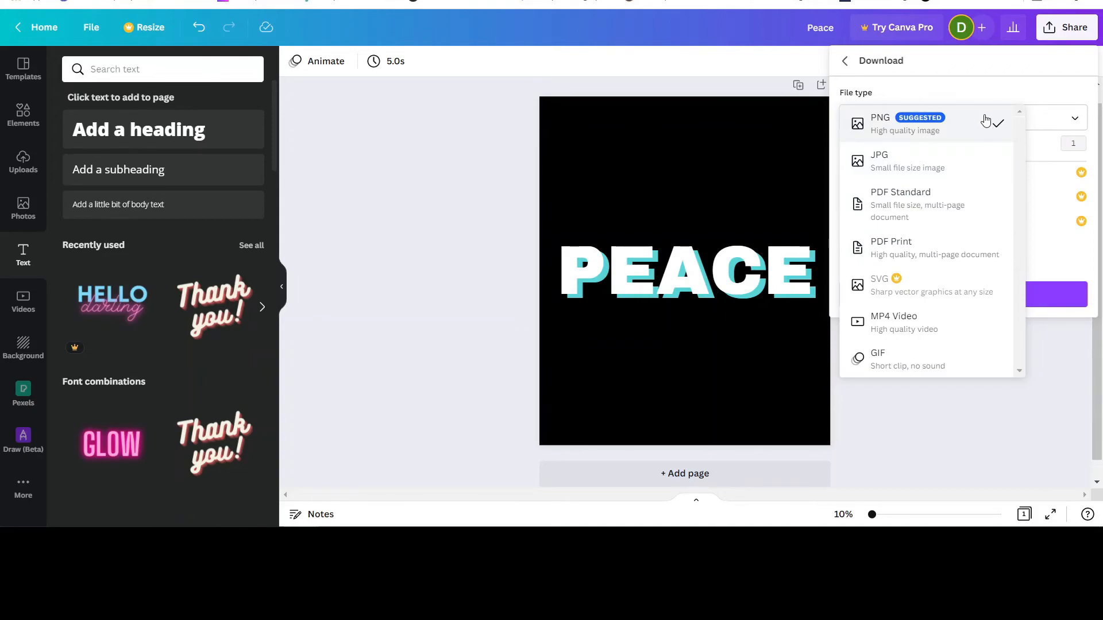
{"action": "left_click", "coordinate": [1077, 98]}
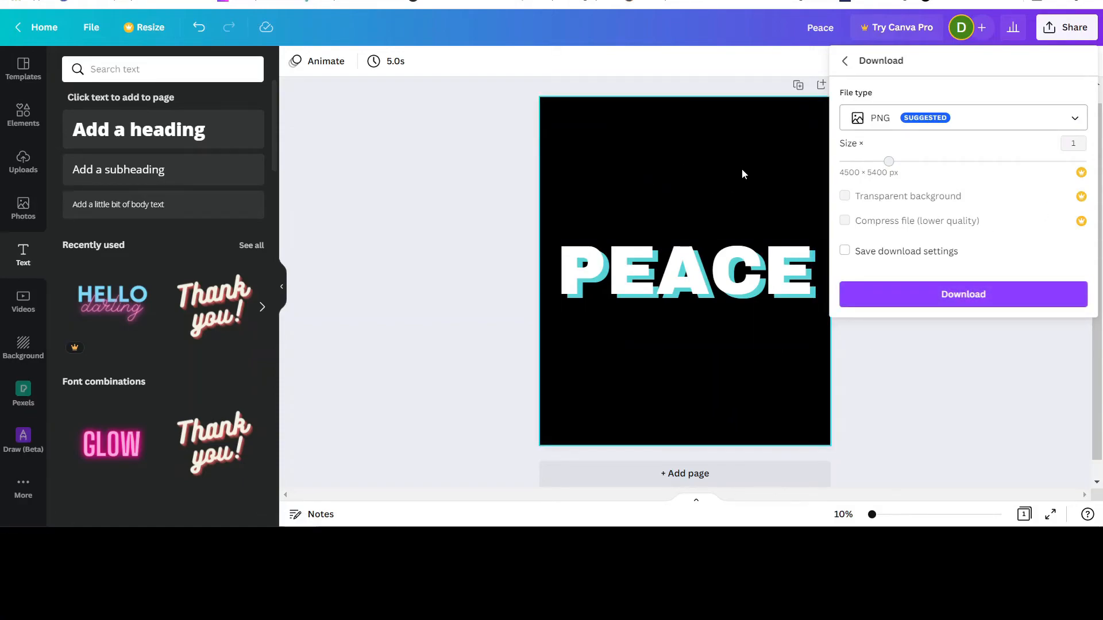
{"action": "left_click", "coordinate": [956, 357]}
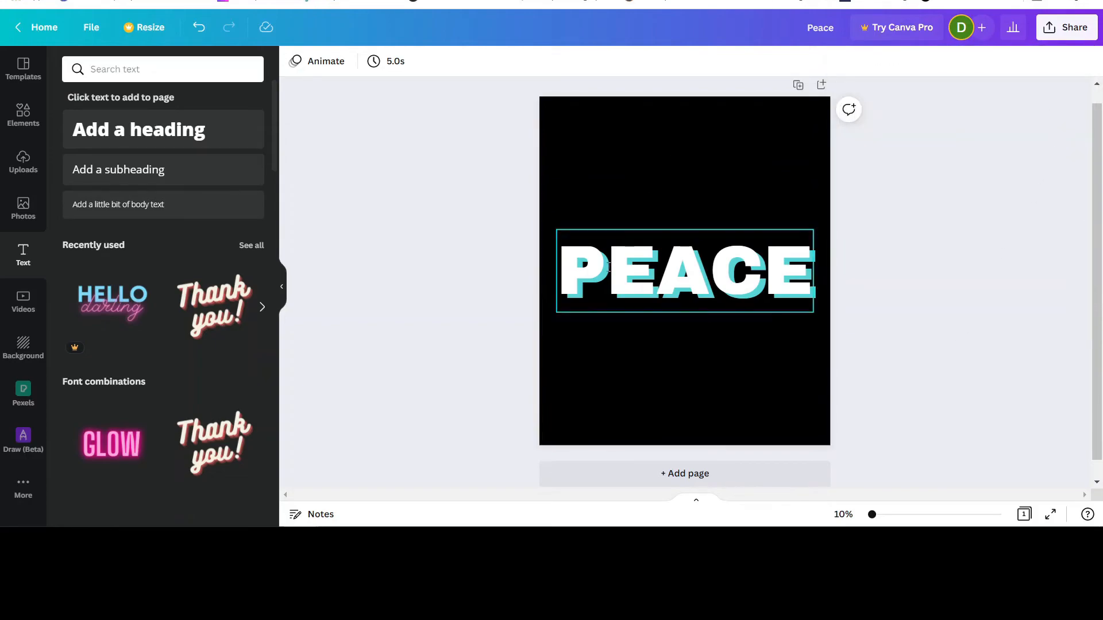
Change the white "PEACE" heading's text color to the default pink and deselect it
{"action": "left_click", "coordinate": [578, 262]}
{"action": "left_click", "coordinate": [491, 62]}
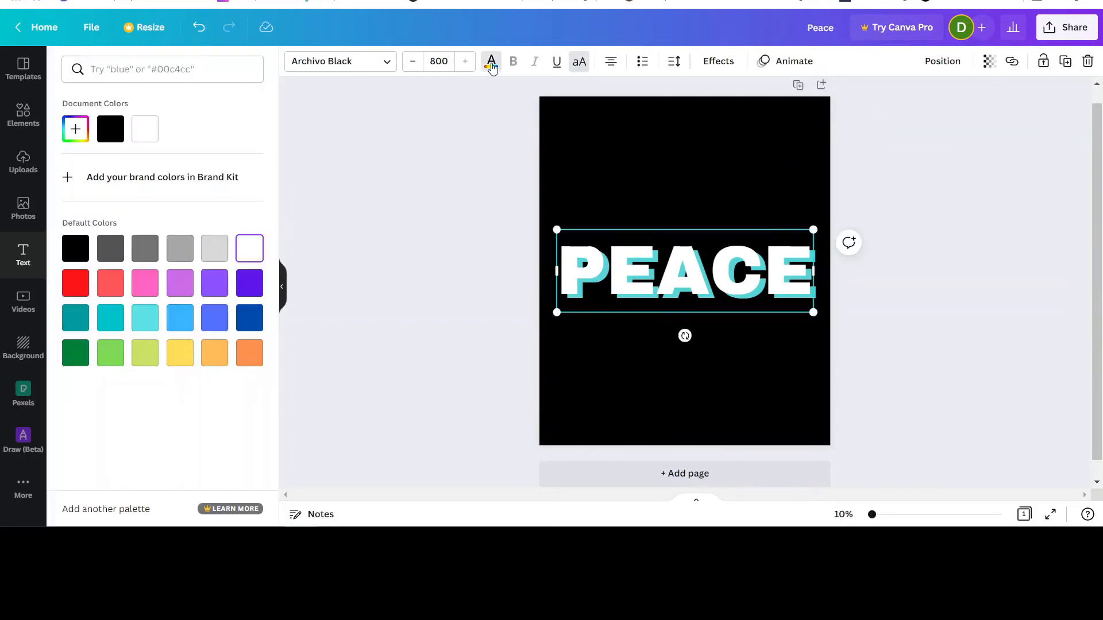
{"action": "left_click", "coordinate": [146, 284]}
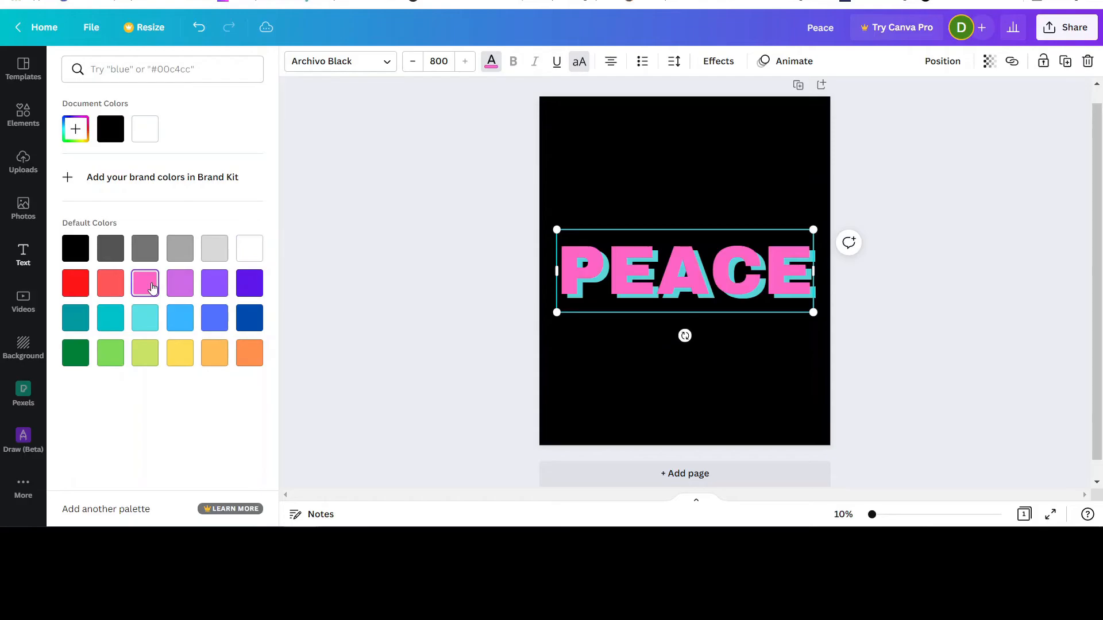
{"action": "key", "text": "Escape"}
{"action": "left_click", "coordinate": [915, 222]}
Download the design as a PNG at size 1 (4500 × 5400 px) and open the downloaded Peace.png
{"action": "left_click", "coordinate": [1067, 28]}
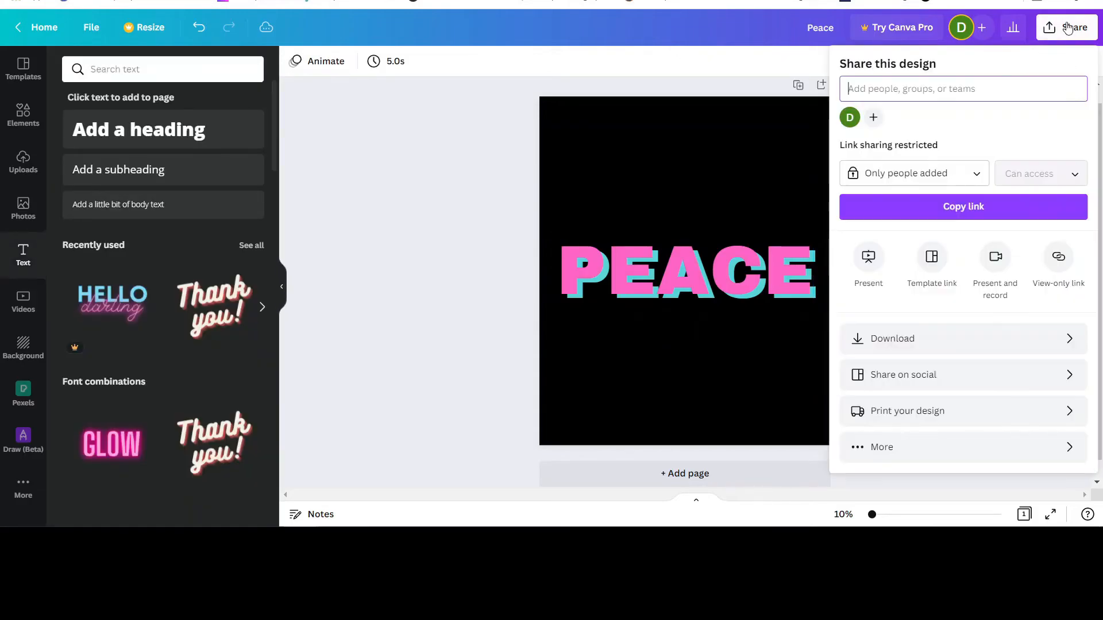
{"action": "left_click", "coordinate": [920, 338]}
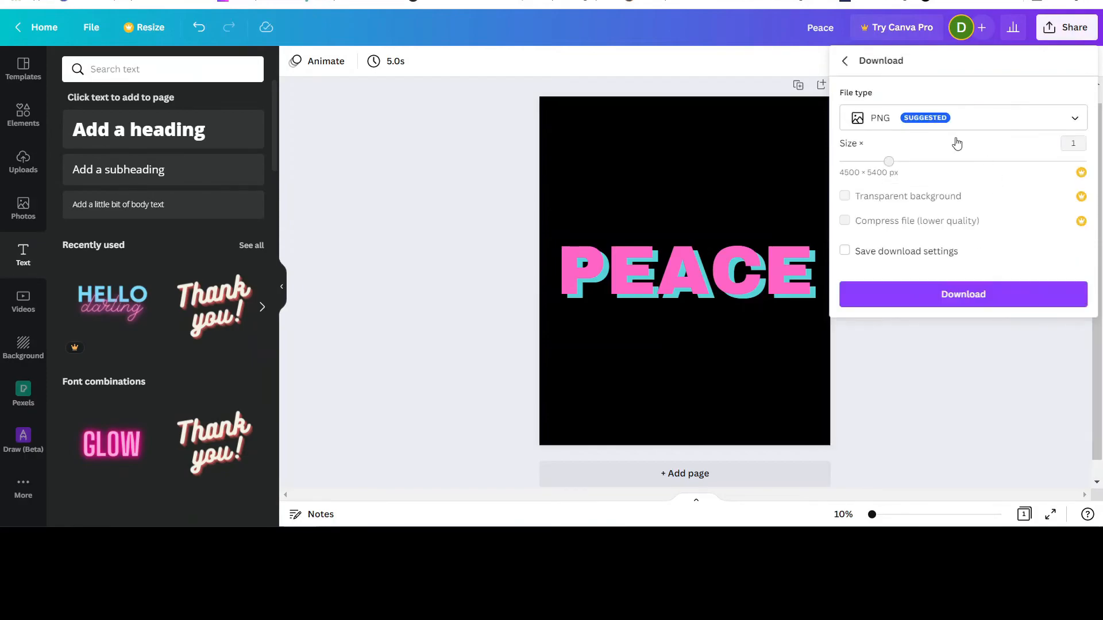
{"action": "left_click", "coordinate": [971, 297]}
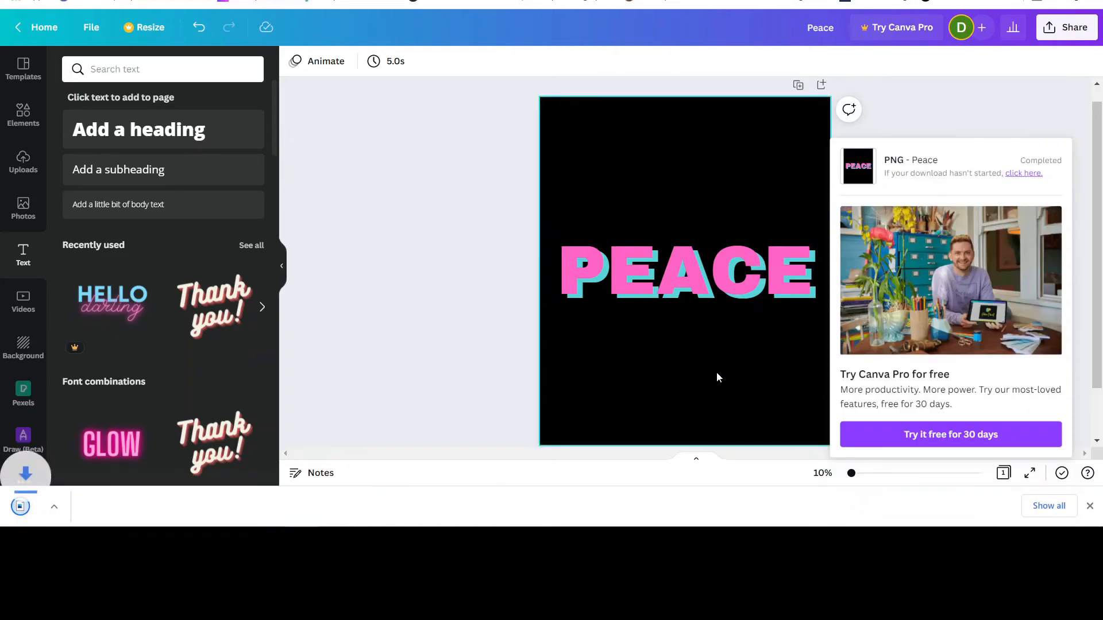
{"action": "left_click", "coordinate": [996, 97]}
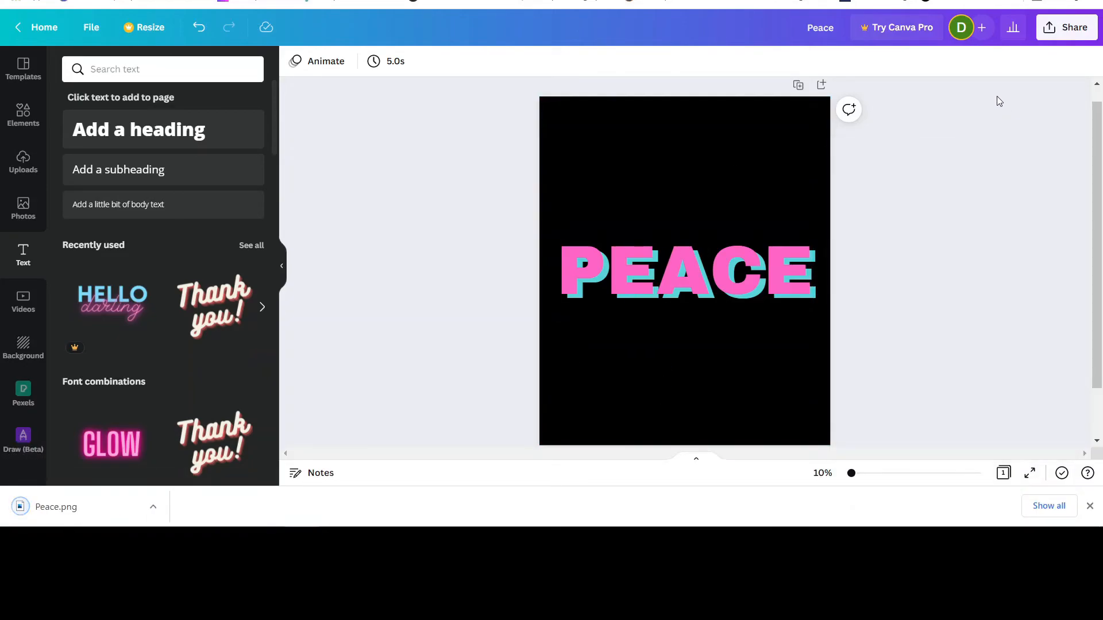
{"action": "left_click", "coordinate": [65, 516]}
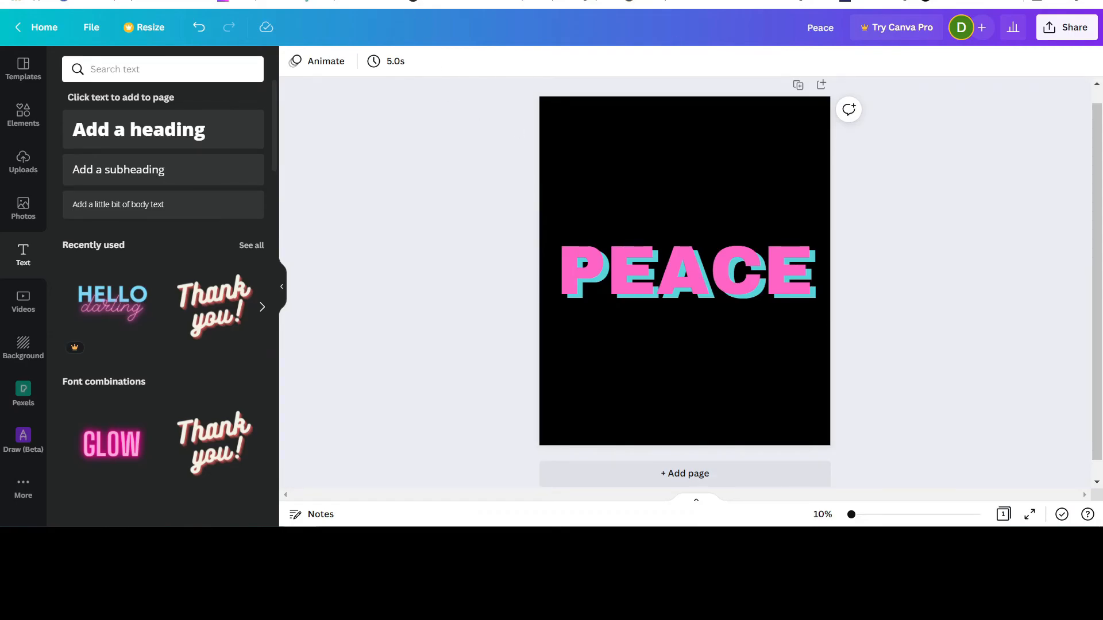
Search Google for "remove background" in a new browser tab and open the remove.bg website
{"action": "key", "text": "ctrl+t"}
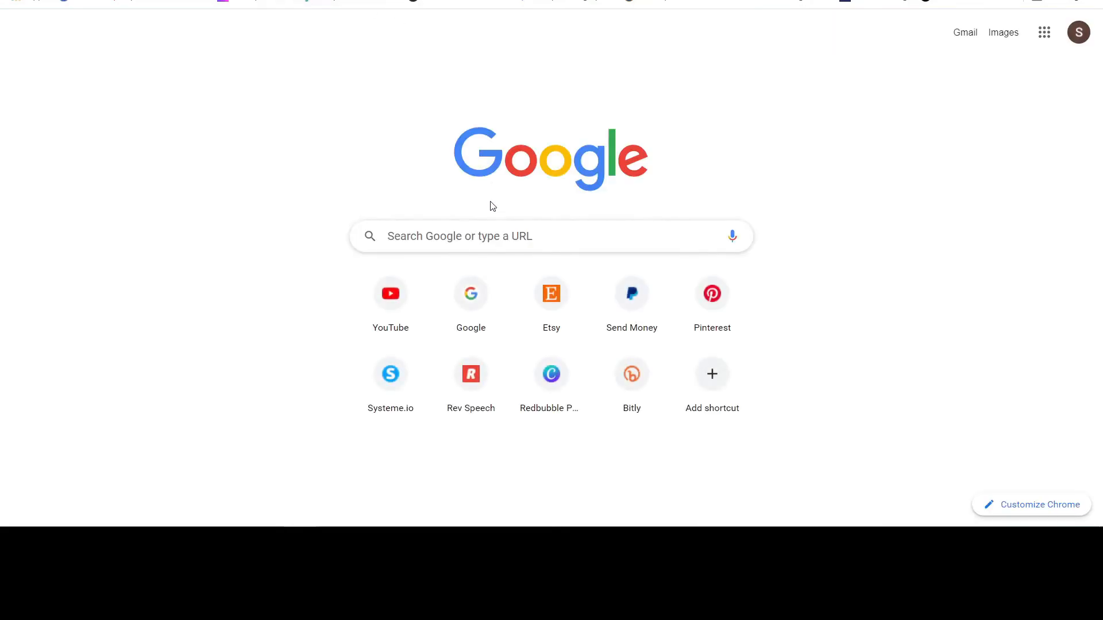
{"action": "left_click", "coordinate": [469, 237]}
{"action": "type", "text": "remove bag"}
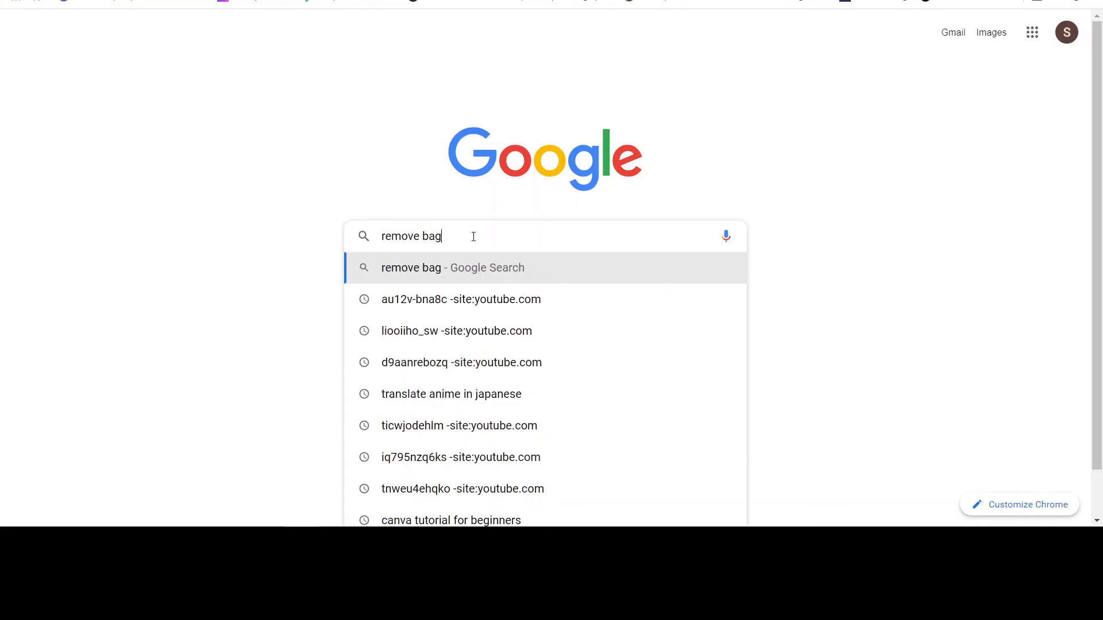
{"action": "key", "text": "BackSpace"}
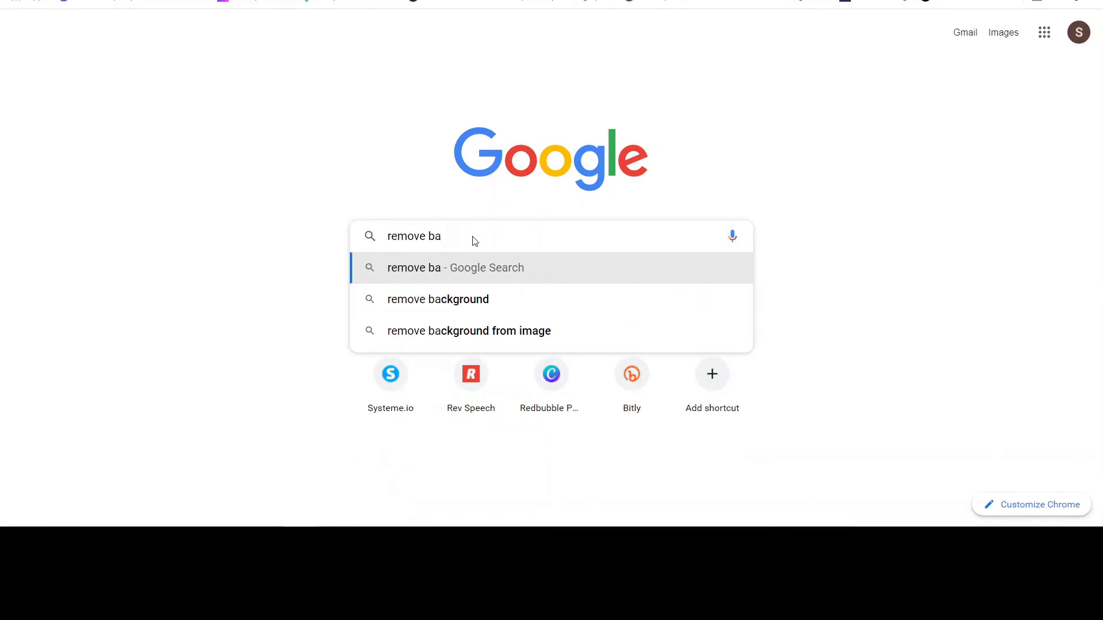
{"action": "type", "text": "ckground"}
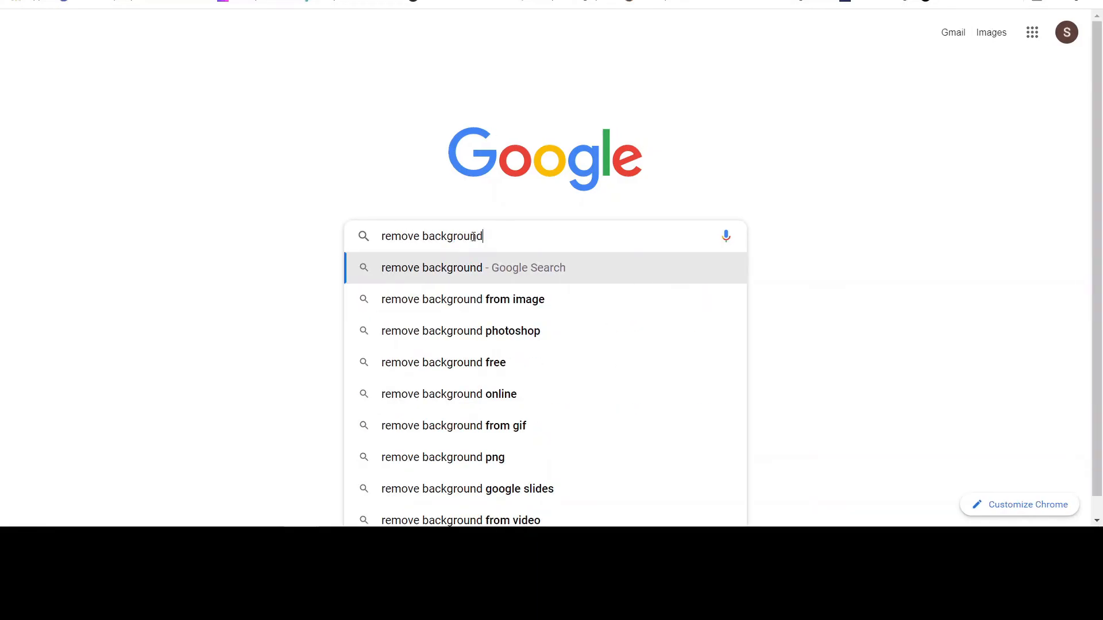
{"action": "key", "text": "Return"}
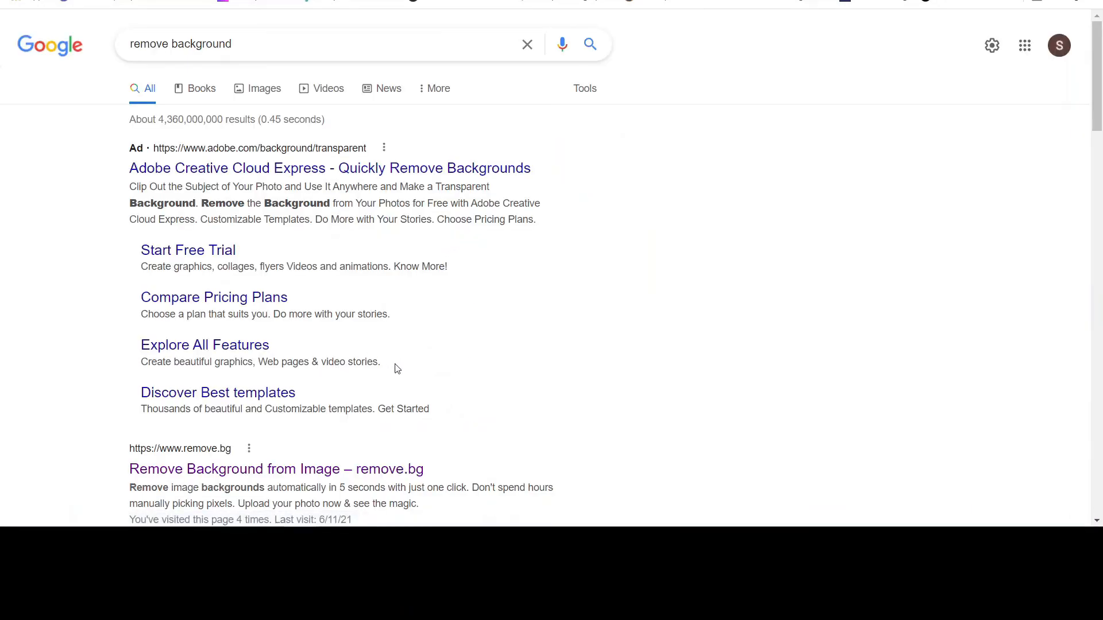
{"action": "scroll", "coordinate": [394, 368], "scroll_direction": "down", "scroll_amount": 2}
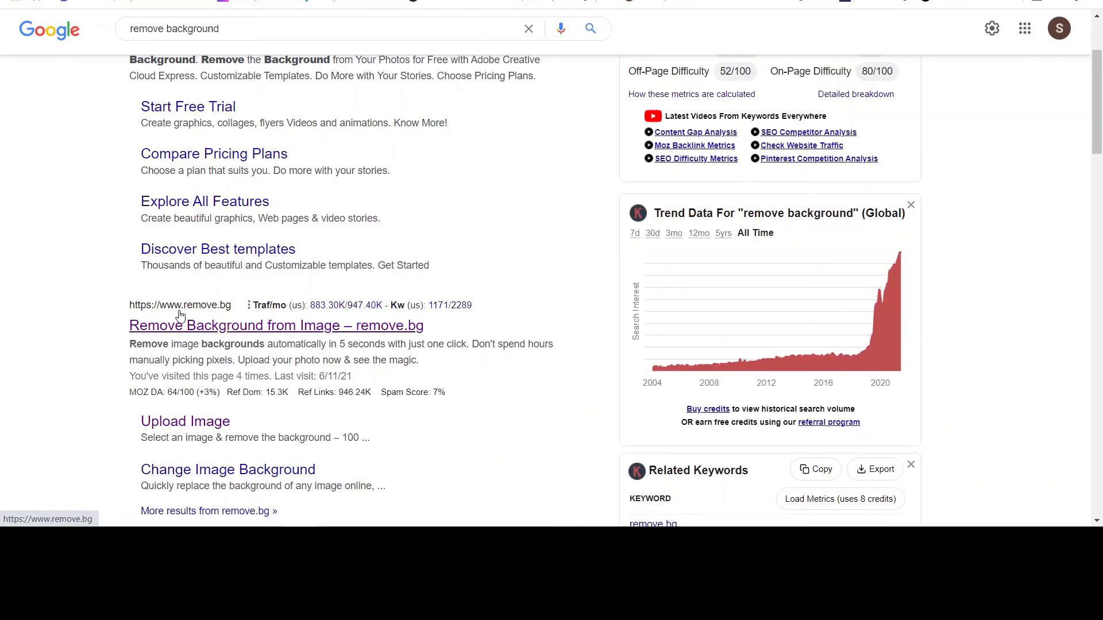
{"action": "left_click", "coordinate": [223, 328]}
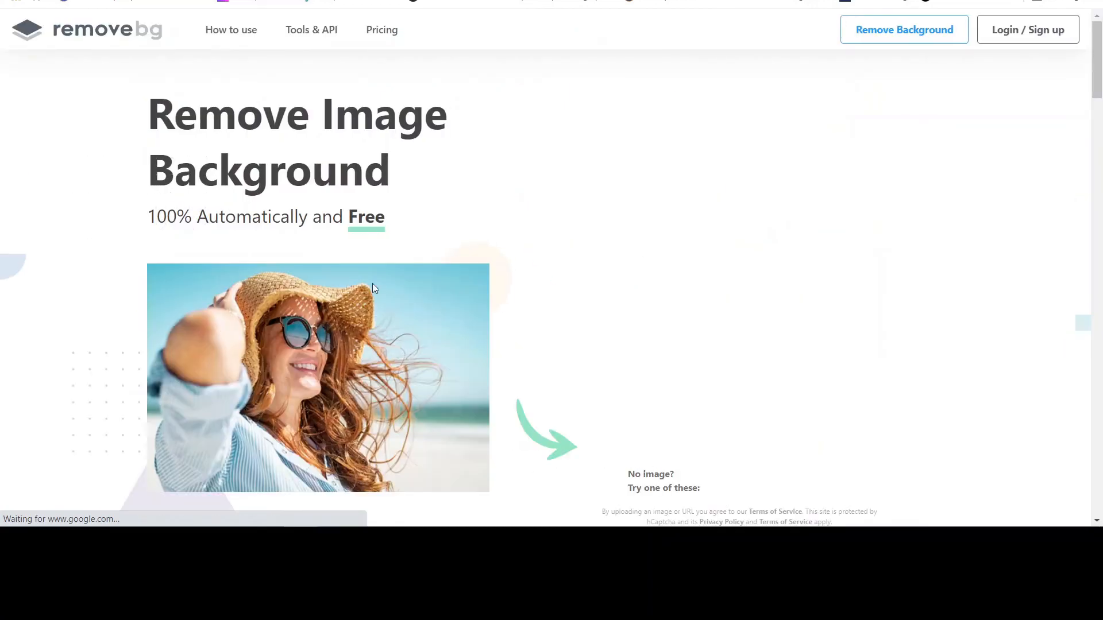
Upload Peace.png to remove its background, then download the 456 × 547 preview image and open it
{"action": "scroll", "coordinate": [1015, 281], "scroll_direction": "down", "scroll_amount": 3}
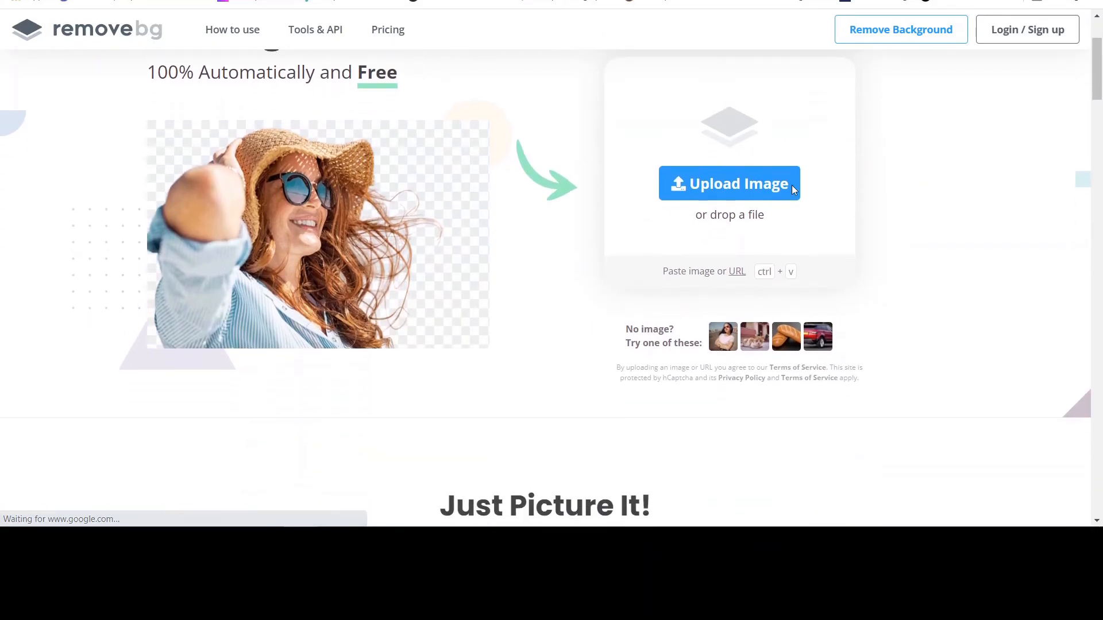
{"action": "left_click", "coordinate": [742, 187]}
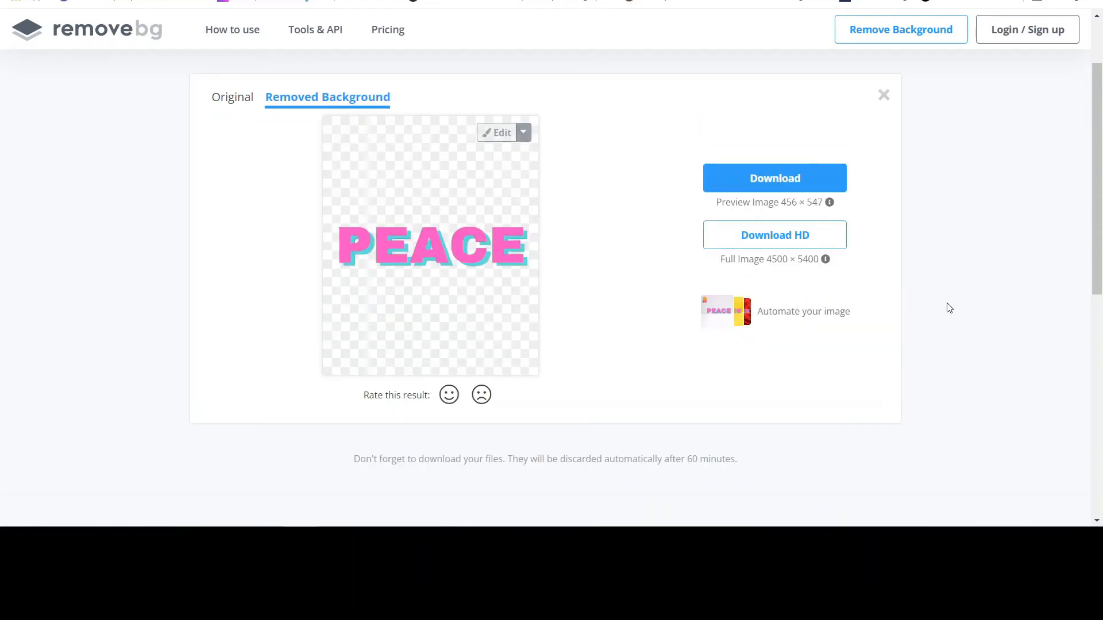
{"action": "left_click", "coordinate": [774, 176]}
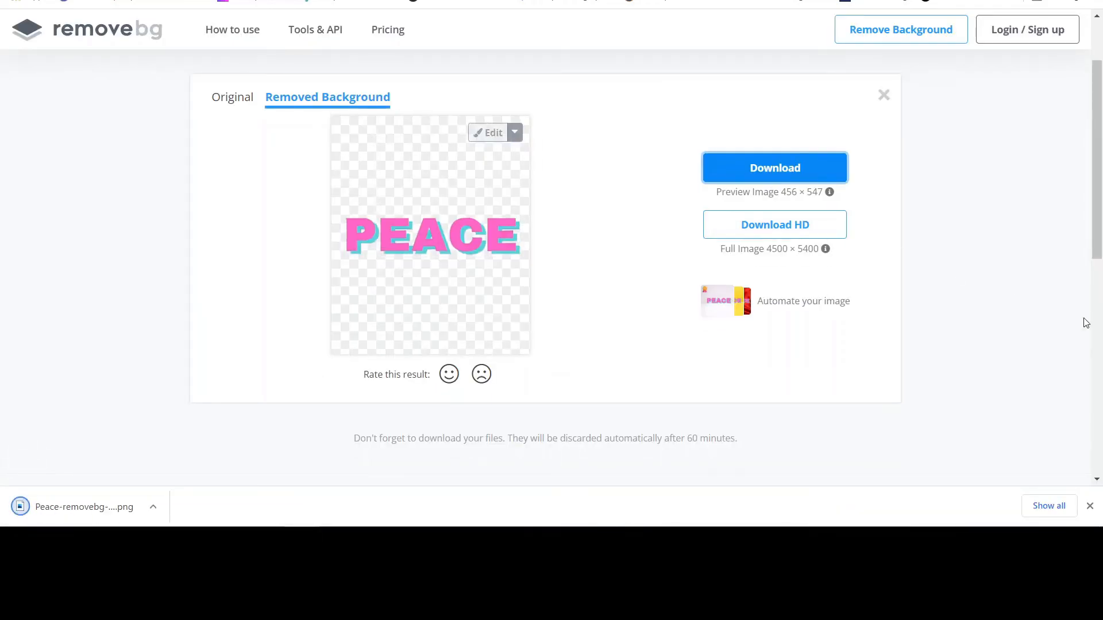
{"action": "left_click", "coordinate": [39, 511]}
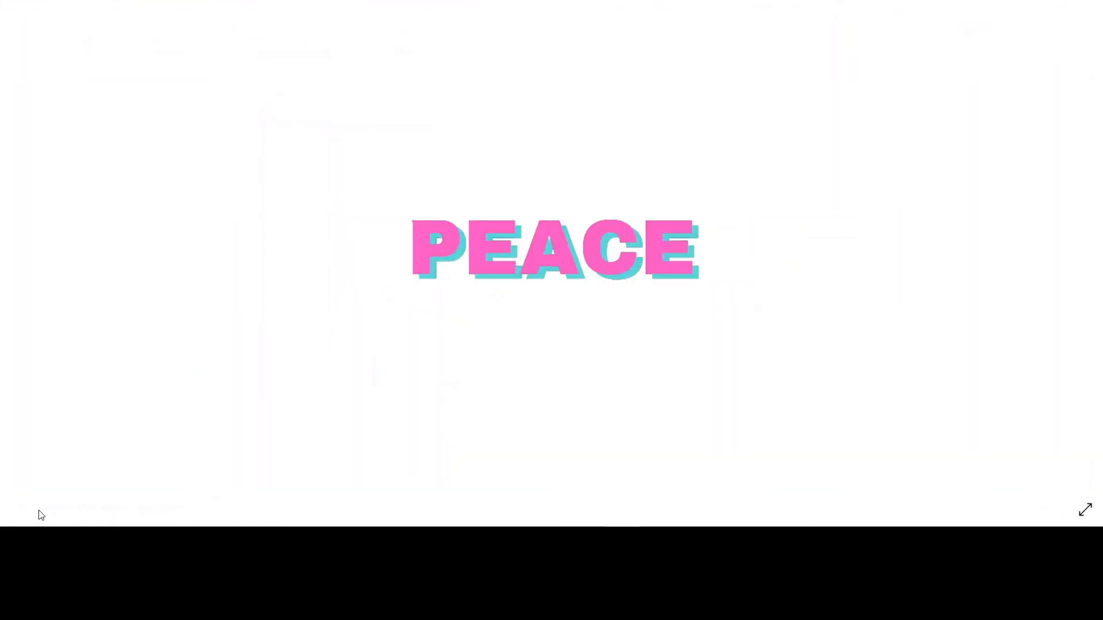